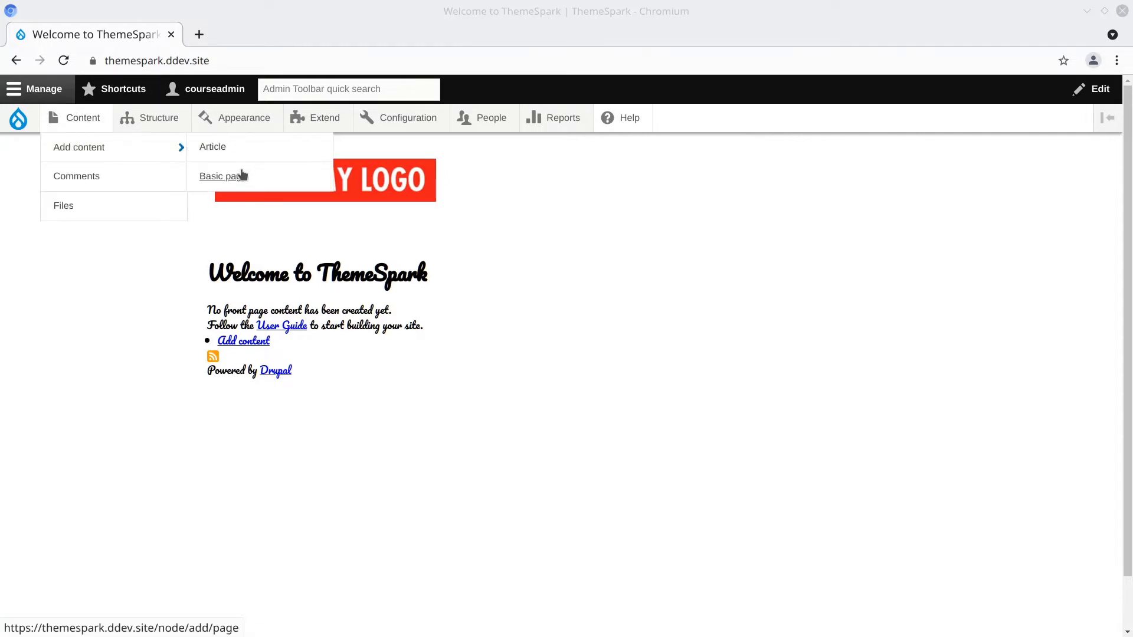
Create a Basic page titled Quotes, paste the ocean quote into the body and save it.
{"action": "left_click", "coordinate": [237, 181]}
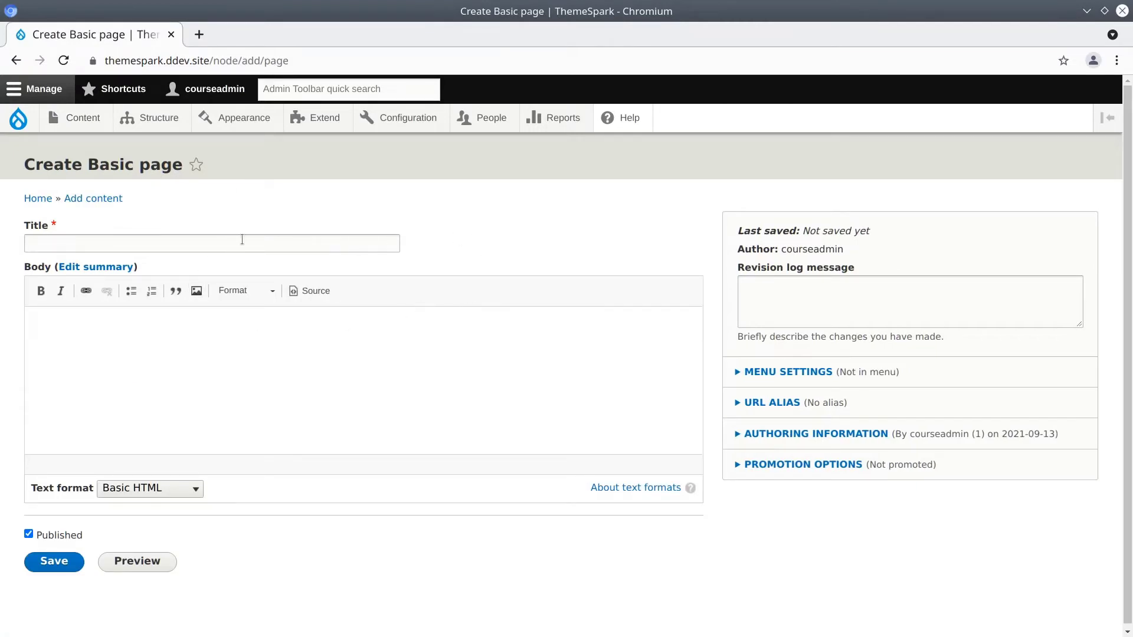
{"action": "left_click", "coordinate": [265, 246]}
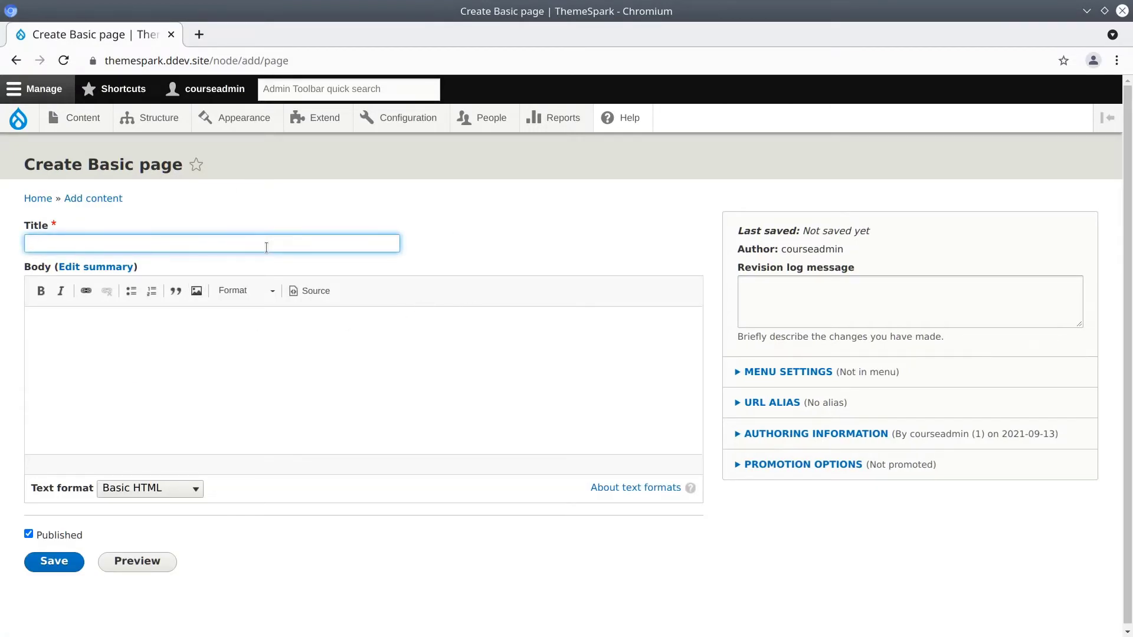
{"action": "type", "text": "Quotes"}
{"action": "left_click", "coordinate": [188, 332]}
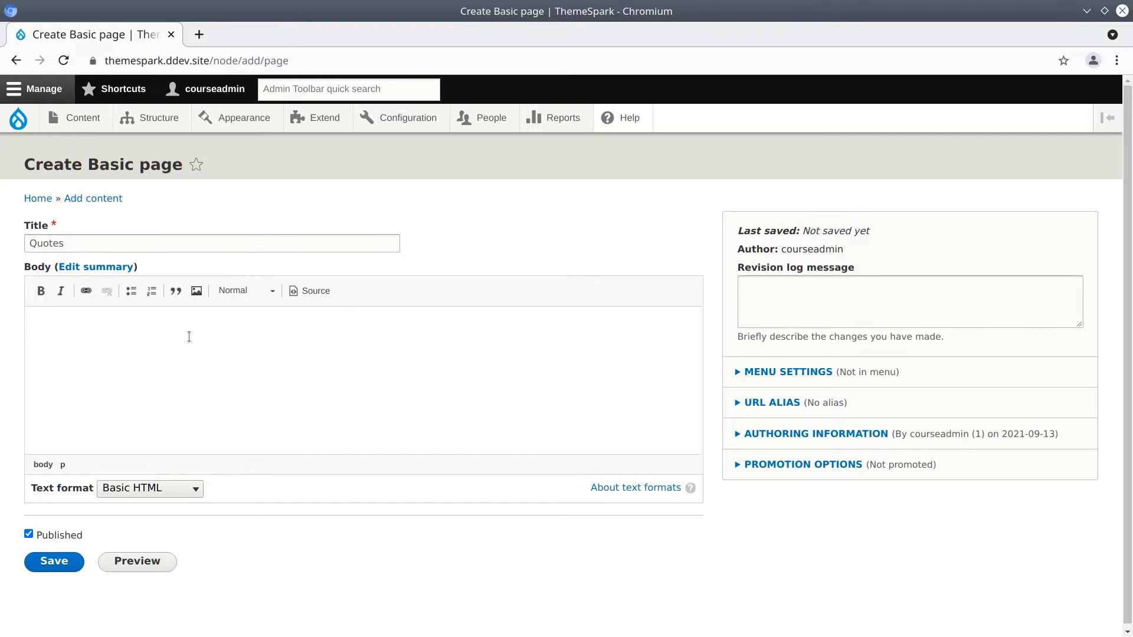
{"action": "key", "text": "ctrl+v"}
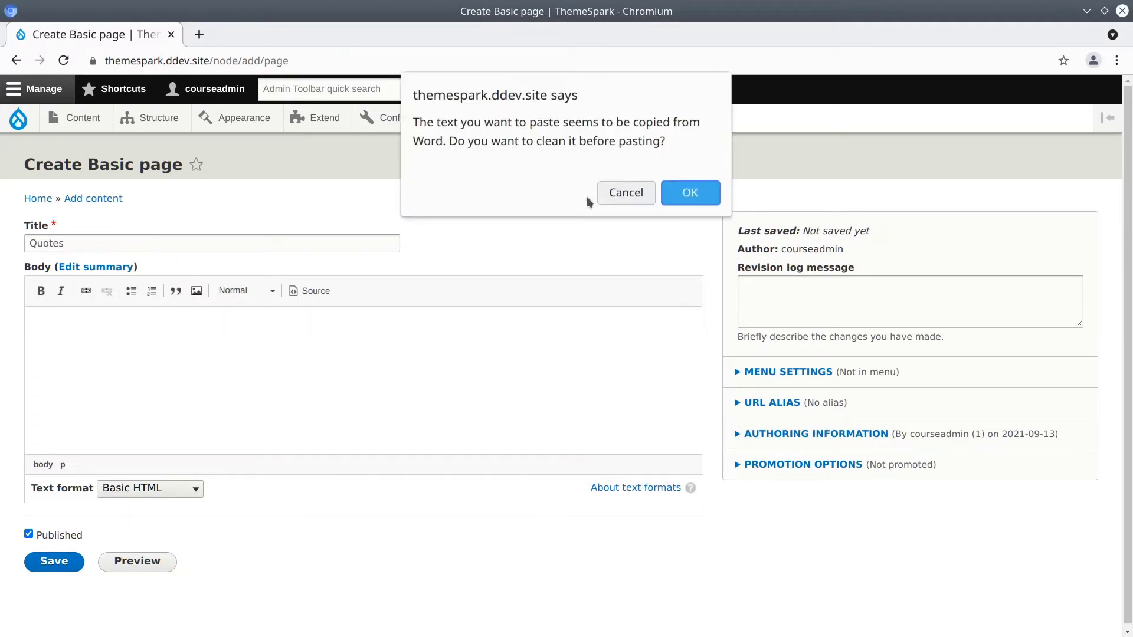
{"action": "left_click", "coordinate": [714, 188]}
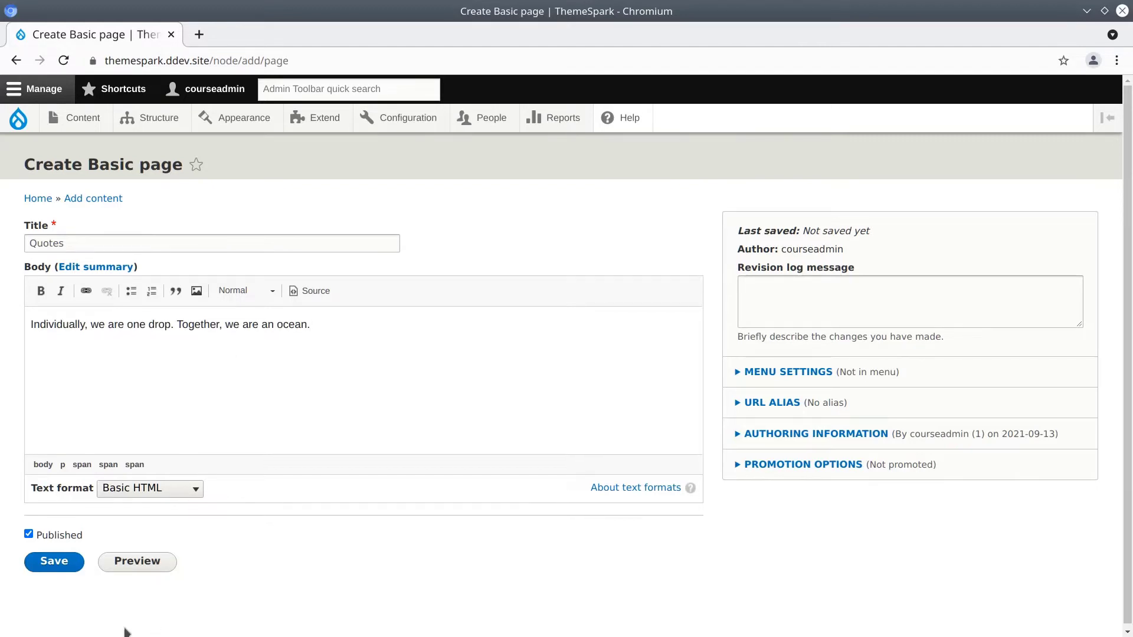
{"action": "left_click", "coordinate": [70, 565]}
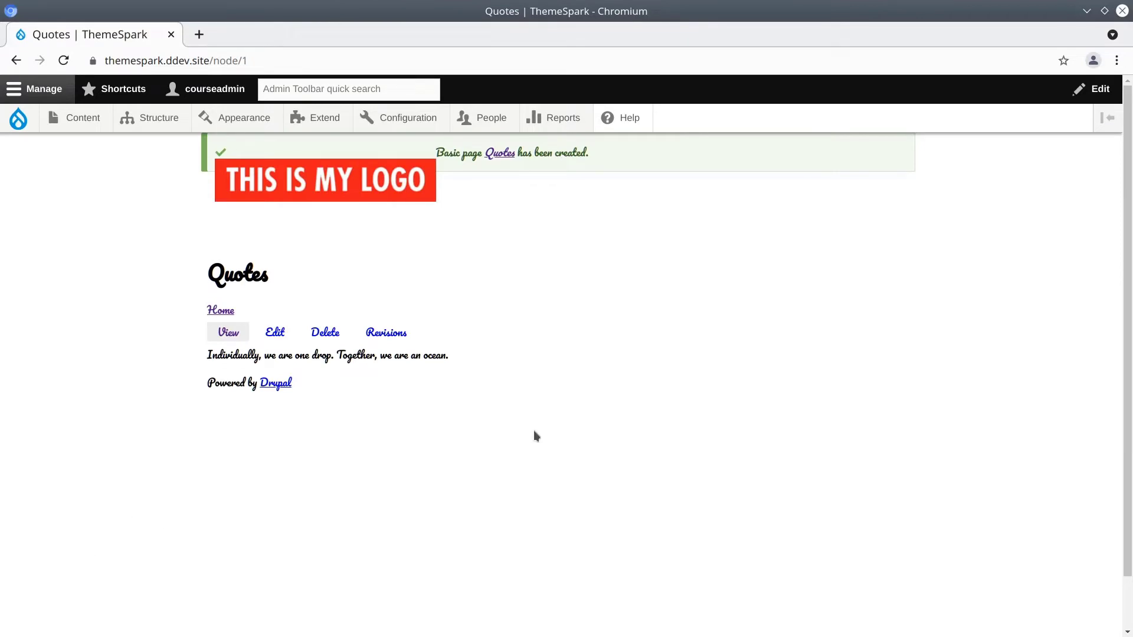
View the page source of the Quotes page in a new tab.
{"action": "right_click", "coordinate": [567, 332]}
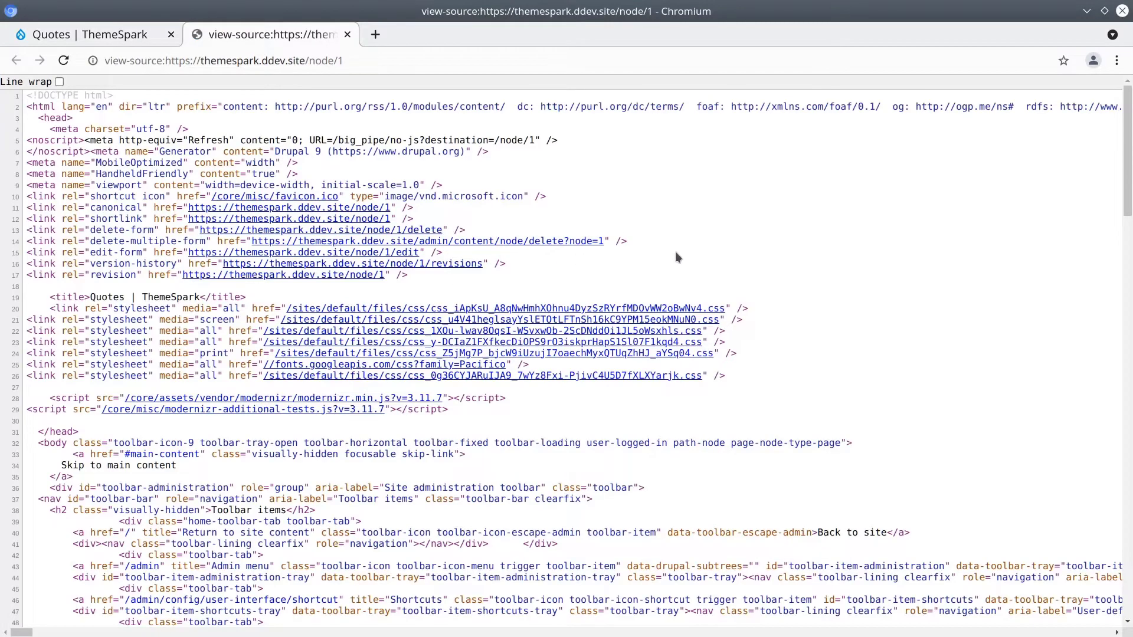
{"action": "scroll", "coordinate": [681, 253], "scroll_direction": "down", "scroll_amount": 2}
{"action": "scroll", "coordinate": [656, 292], "scroll_direction": "down", "scroll_amount": 3}
{"action": "scroll", "coordinate": [623, 342], "scroll_direction": "down", "scroll_amount": 2}
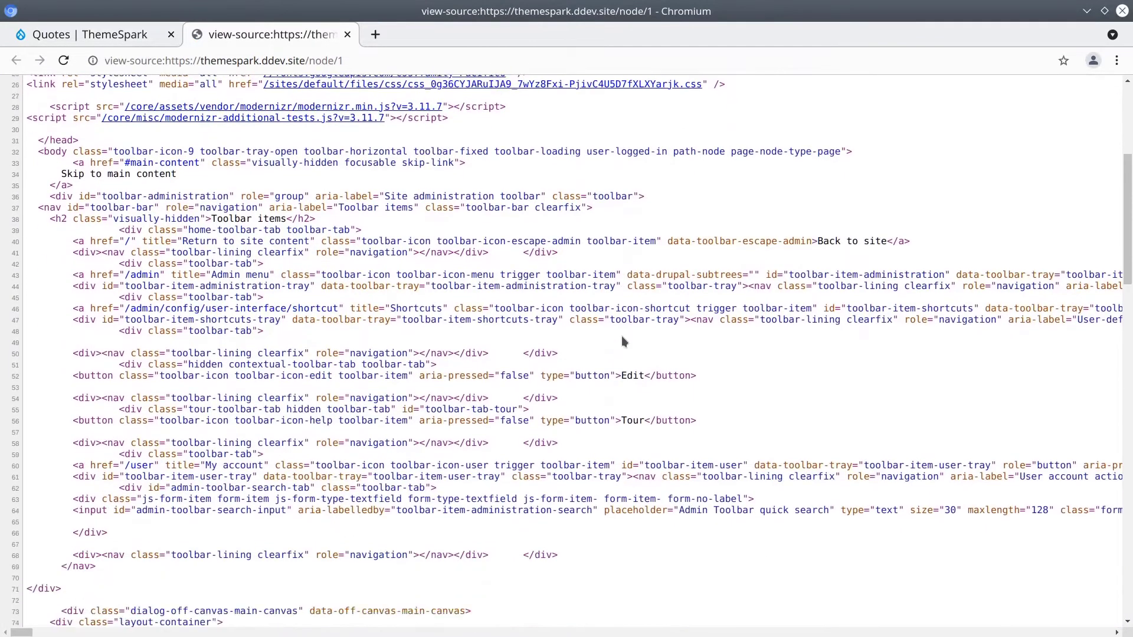
{"action": "scroll", "coordinate": [623, 341], "scroll_direction": "down", "scroll_amount": 3}
{"action": "scroll", "coordinate": [505, 422], "scroll_direction": "down", "scroll_amount": 1}
{"action": "scroll", "coordinate": [487, 427], "scroll_direction": "down", "scroll_amount": 1}
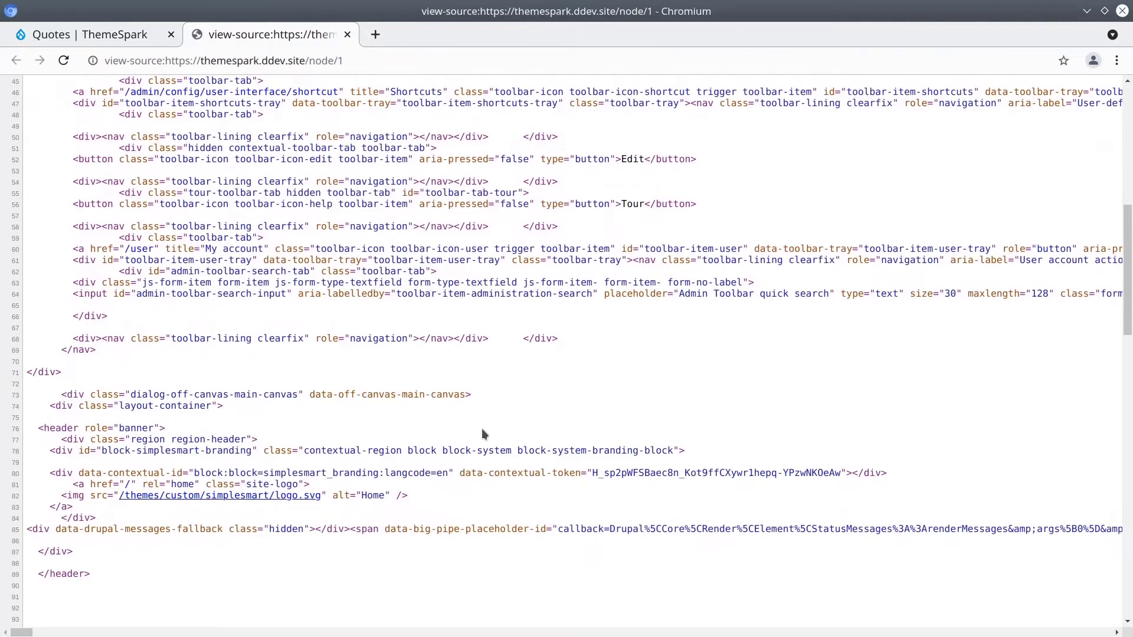
{"action": "scroll", "coordinate": [481, 430], "scroll_direction": "down", "scroll_amount": 1}
{"action": "scroll", "coordinate": [480, 428], "scroll_direction": "down", "scroll_amount": 1}
{"action": "scroll", "coordinate": [479, 426], "scroll_direction": "down", "scroll_amount": 2}
{"action": "scroll", "coordinate": [478, 425], "scroll_direction": "down", "scroll_amount": 1}
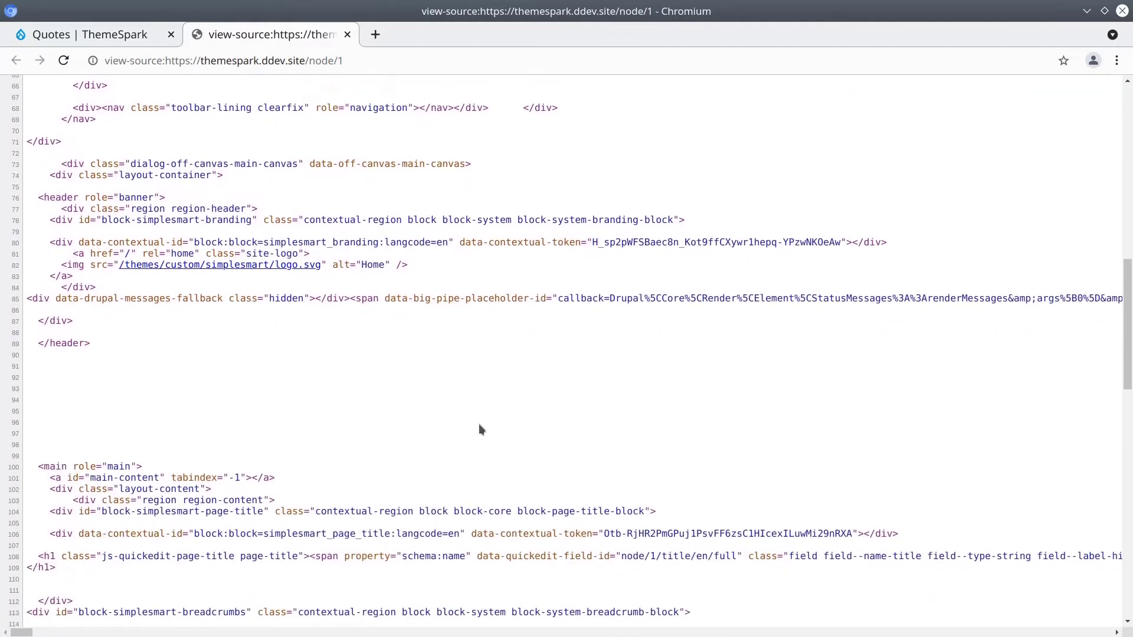
{"action": "scroll", "coordinate": [479, 430], "scroll_direction": "down", "scroll_amount": 2}
{"action": "scroll", "coordinate": [479, 424], "scroll_direction": "down", "scroll_amount": 3}
{"action": "scroll", "coordinate": [455, 409], "scroll_direction": "down", "scroll_amount": 2}
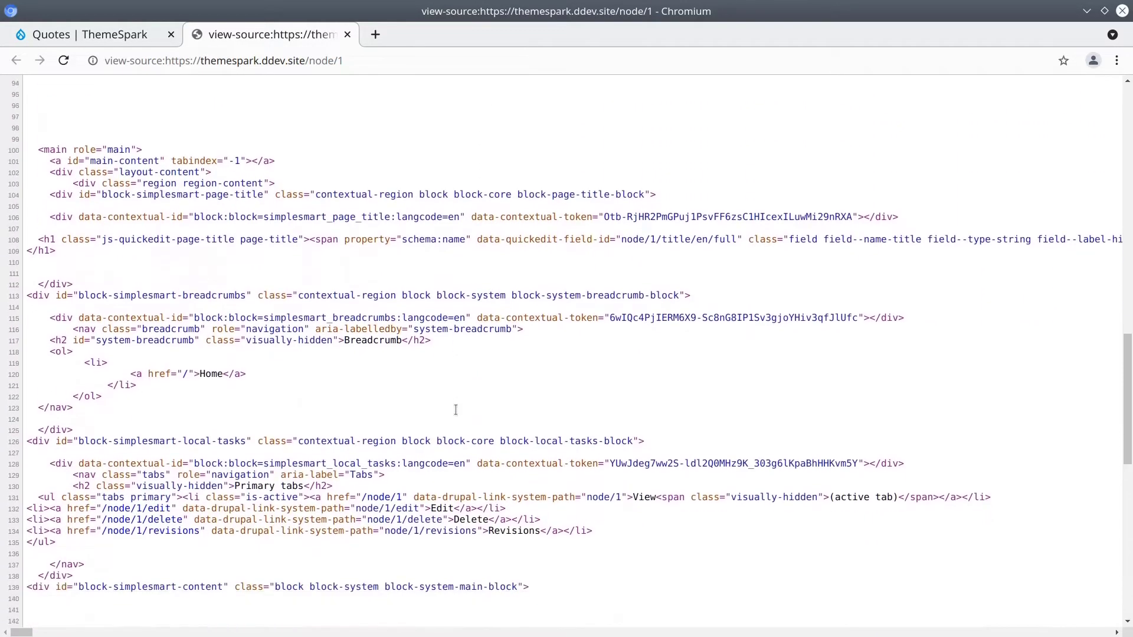
{"action": "scroll", "coordinate": [455, 410], "scroll_direction": "down", "scroll_amount": 2}
{"action": "scroll", "coordinate": [455, 409], "scroll_direction": "down", "scroll_amount": 2}
{"action": "scroll", "coordinate": [455, 408], "scroll_direction": "down", "scroll_amount": 2}
{"action": "scroll", "coordinate": [457, 409], "scroll_direction": "down", "scroll_amount": 1}
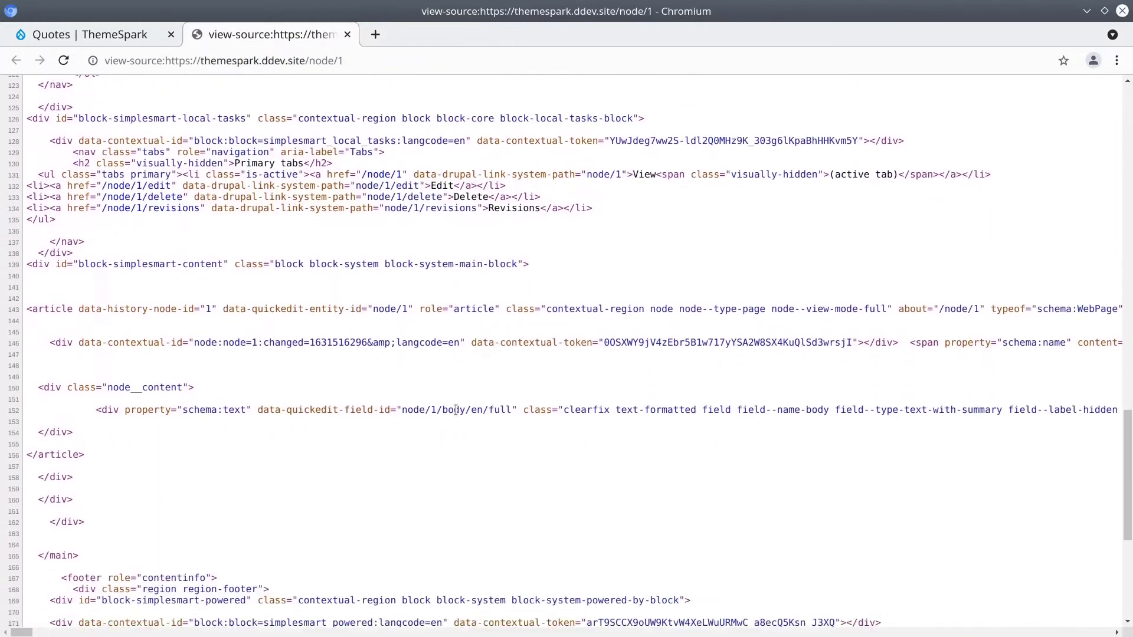
{"action": "scroll", "coordinate": [455, 409], "scroll_direction": "down", "scroll_amount": 2}
{"action": "scroll", "coordinate": [455, 409], "scroll_direction": "down", "scroll_amount": 2}
{"action": "scroll", "coordinate": [456, 409], "scroll_direction": "down", "scroll_amount": 2}
{"action": "scroll", "coordinate": [455, 411], "scroll_direction": "down", "scroll_amount": 1}
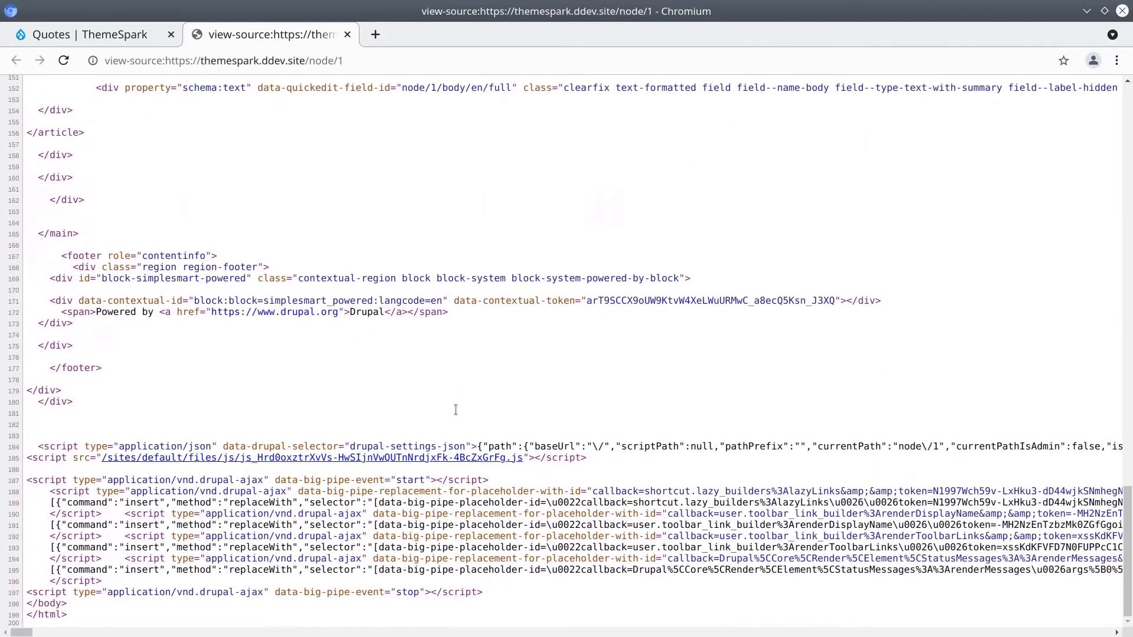
{"action": "scroll", "coordinate": [438, 414], "scroll_direction": "up", "scroll_amount": 4}
{"action": "scroll", "coordinate": [416, 355], "scroll_direction": "up", "scroll_amount": 6}
{"action": "scroll", "coordinate": [397, 308], "scroll_direction": "up", "scroll_amount": 7}
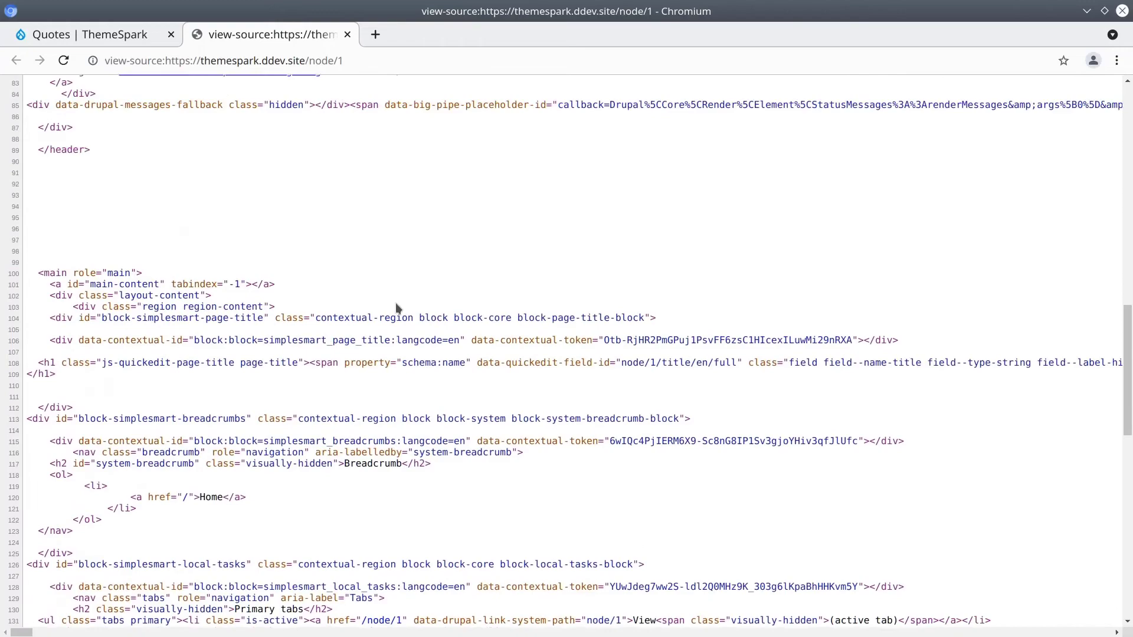
{"action": "scroll", "coordinate": [397, 309], "scroll_direction": "up", "scroll_amount": 10}
{"action": "scroll", "coordinate": [382, 206], "scroll_direction": "up", "scroll_amount": 3}
{"action": "scroll", "coordinate": [354, 186], "scroll_direction": "up", "scroll_amount": 4}
{"action": "scroll", "coordinate": [269, 157], "scroll_direction": "up", "scroll_amount": 3}
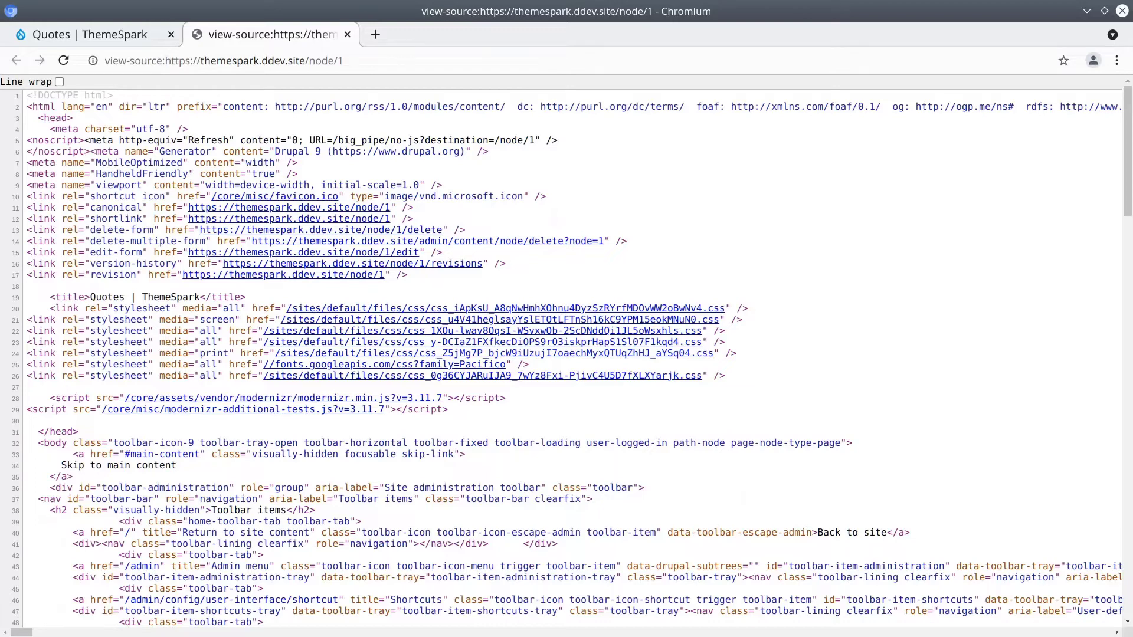
Browse Dolphin into the themespark web/sites/default folder.
{"action": "key", "text": "super+e"}
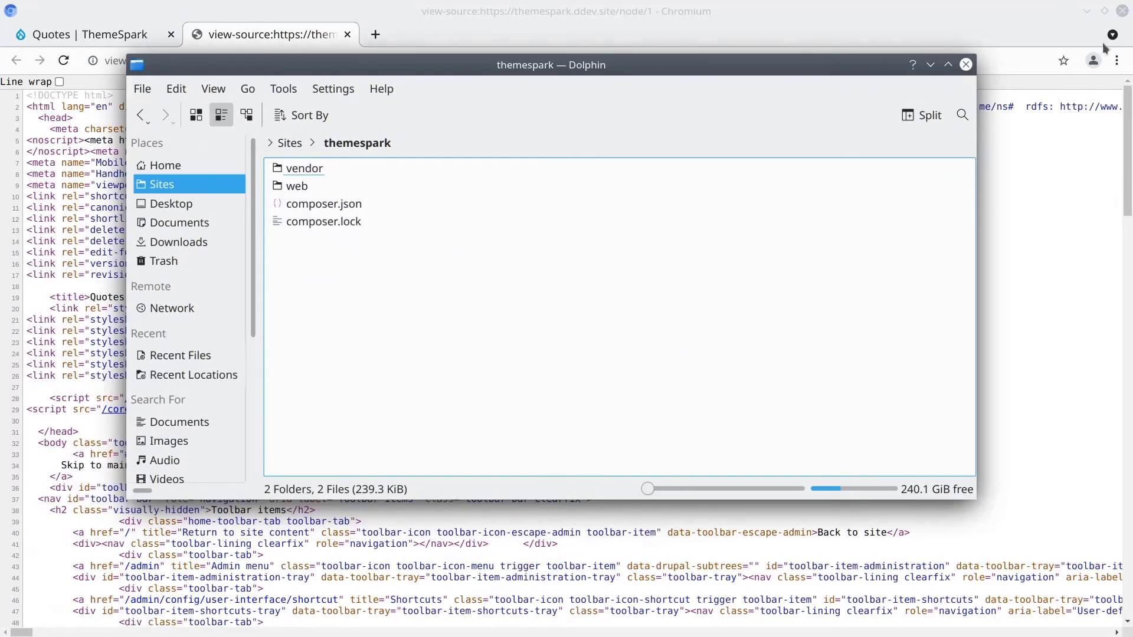
{"action": "left_click", "coordinate": [1083, 13]}
{"action": "left_click_drag", "start_coordinate": [741, 71], "coordinate": [754, 112]}
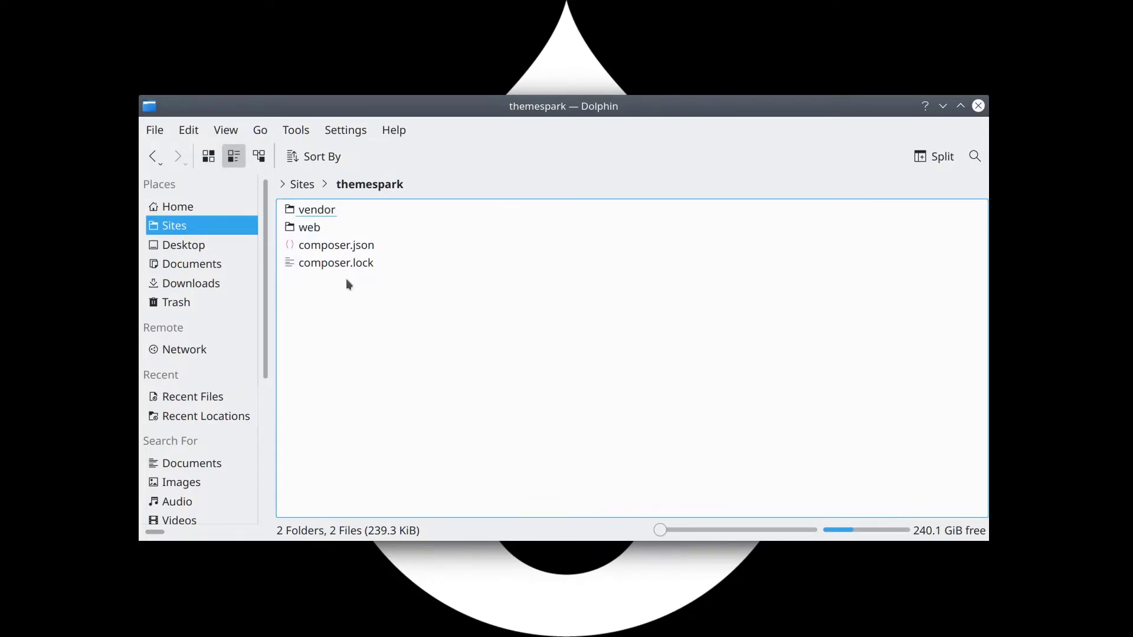
{"action": "left_click", "coordinate": [314, 229]}
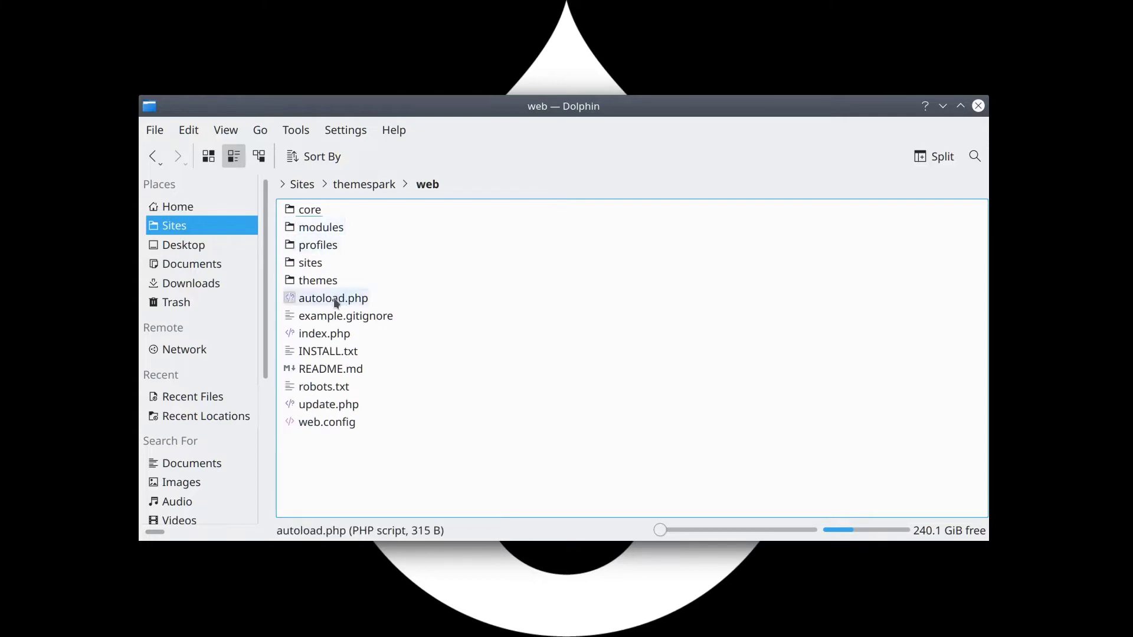
{"action": "left_click", "coordinate": [310, 262]}
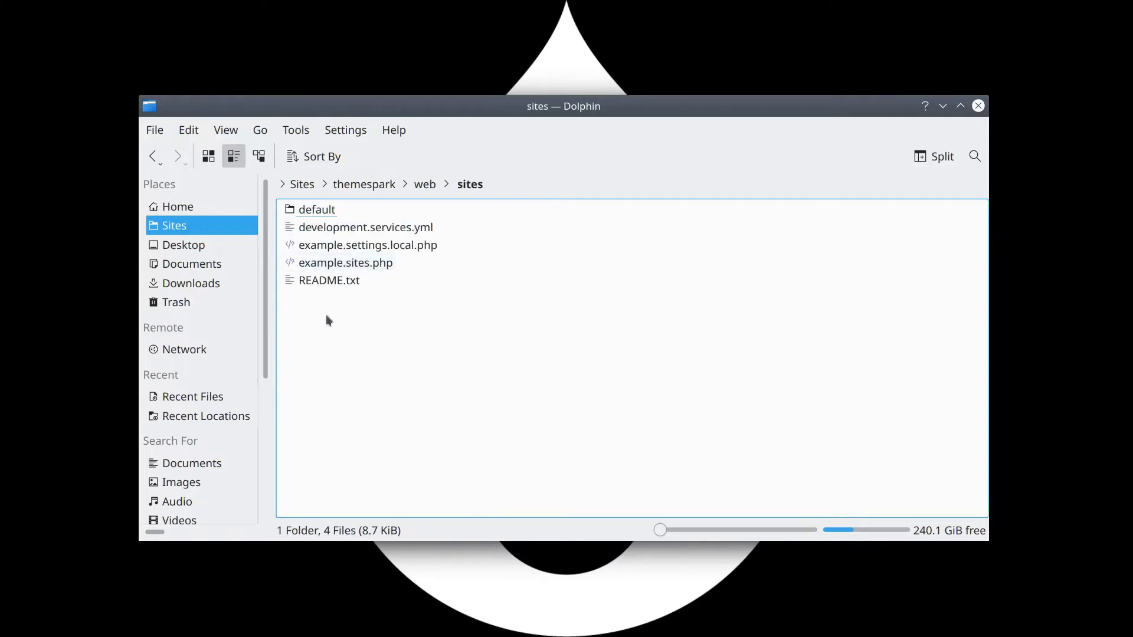
{"action": "left_click", "coordinate": [323, 208]}
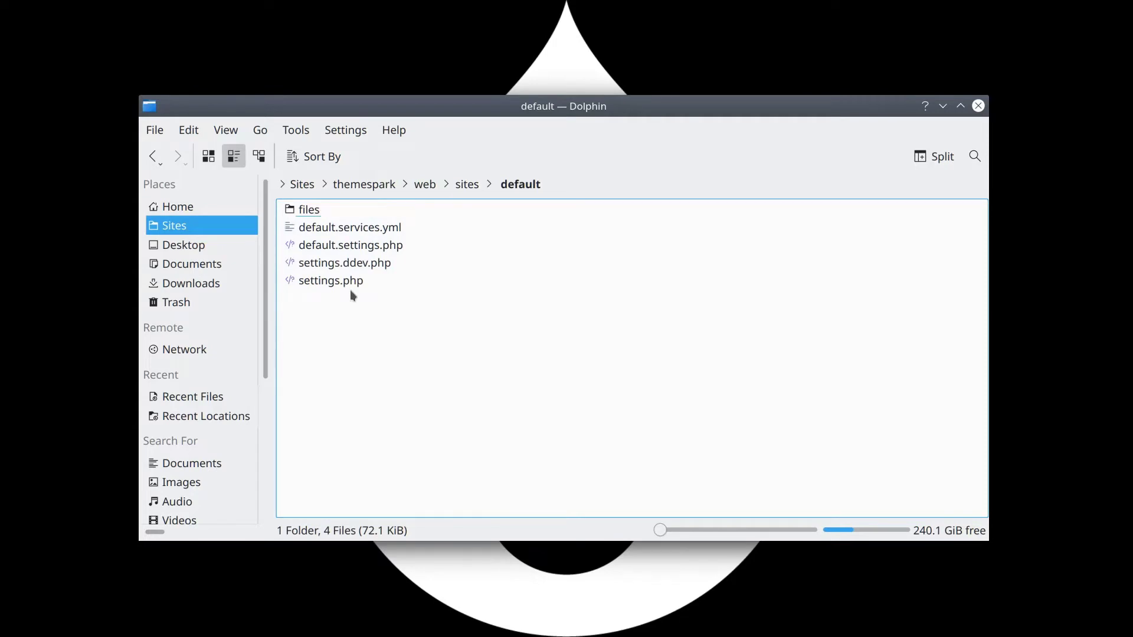
Duplicate default.services.yml in the same folder as services.yml.
{"action": "left_click", "coordinate": [362, 230]}
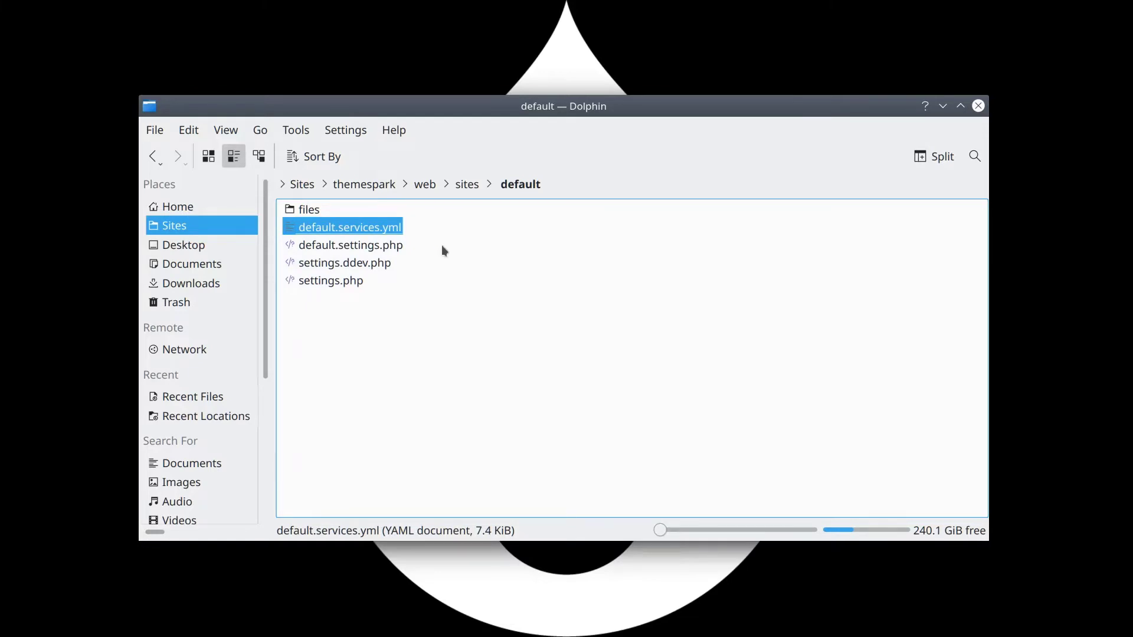
{"action": "right_click", "coordinate": [360, 226]}
{"action": "left_click", "coordinate": [399, 301]}
{"action": "left_click", "coordinate": [385, 354]}
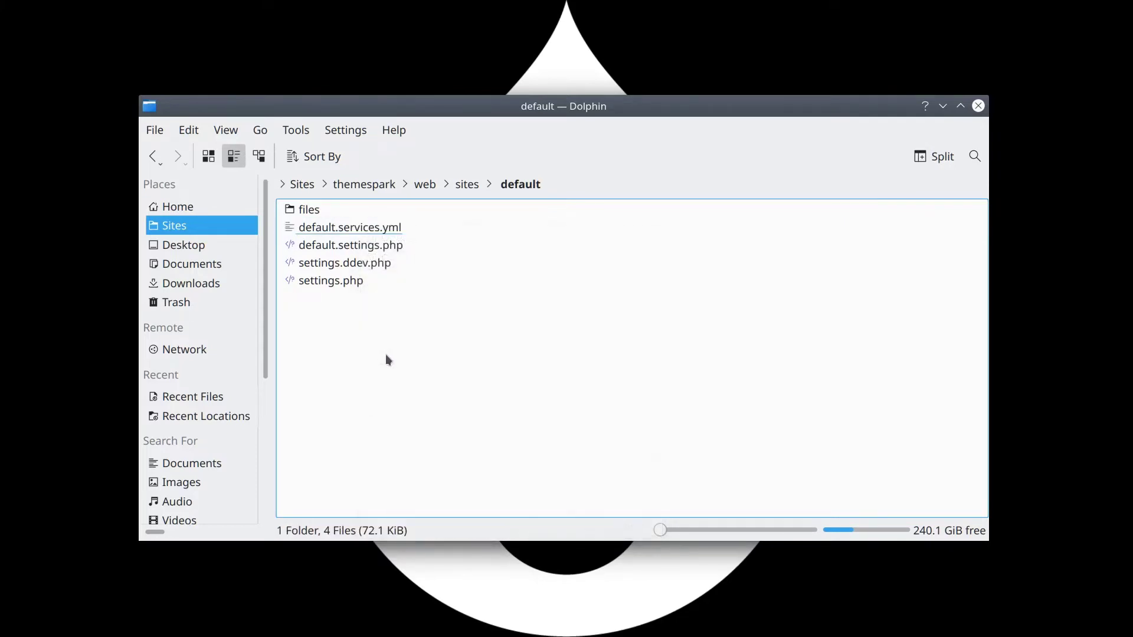
{"action": "right_click", "coordinate": [386, 358]}
{"action": "left_click", "coordinate": [445, 419]}
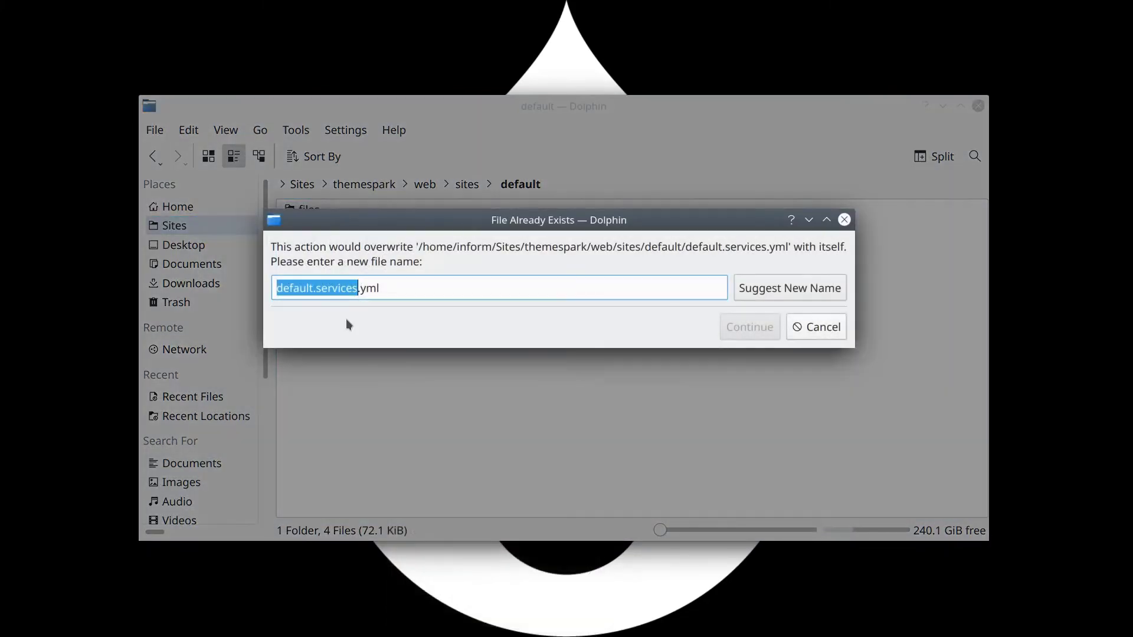
{"action": "left_click", "coordinate": [317, 288]}
{"action": "key", "text": "BackSpace"}
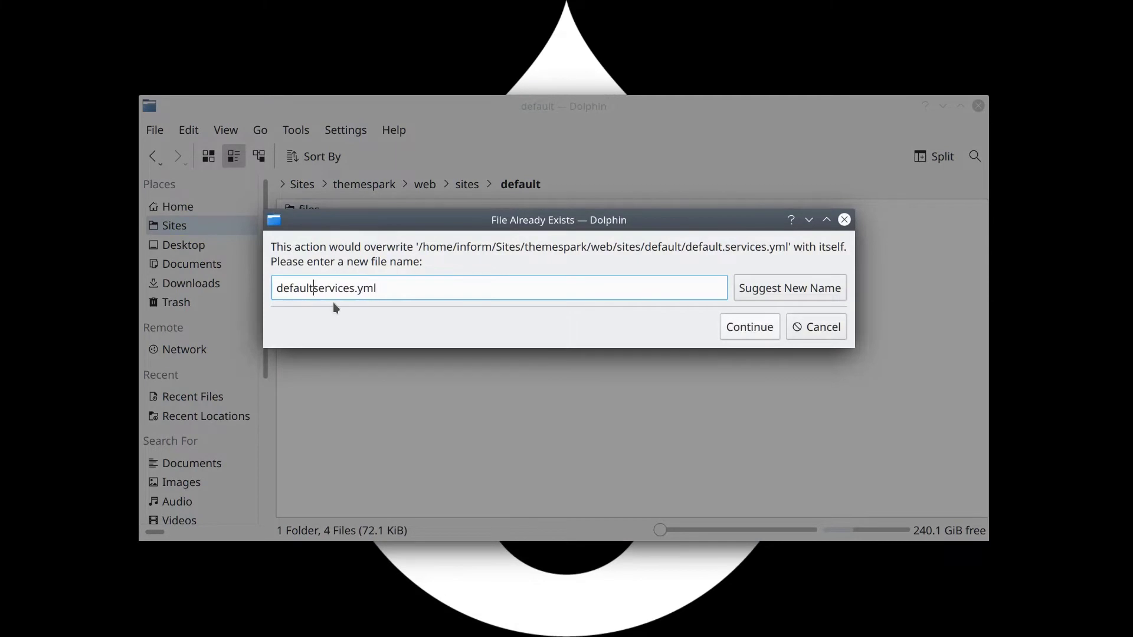
{"action": "key", "text": "BackSpace"}
{"action": "key", "text": "BackSpace"}
{"action": "key", "text": "BackSpace"}
{"action": "key", "text": "BackSpace"}
{"action": "key", "text": "BackSpace"}
{"action": "key", "text": "BackSpace"}
{"action": "left_click", "coordinate": [739, 327]}
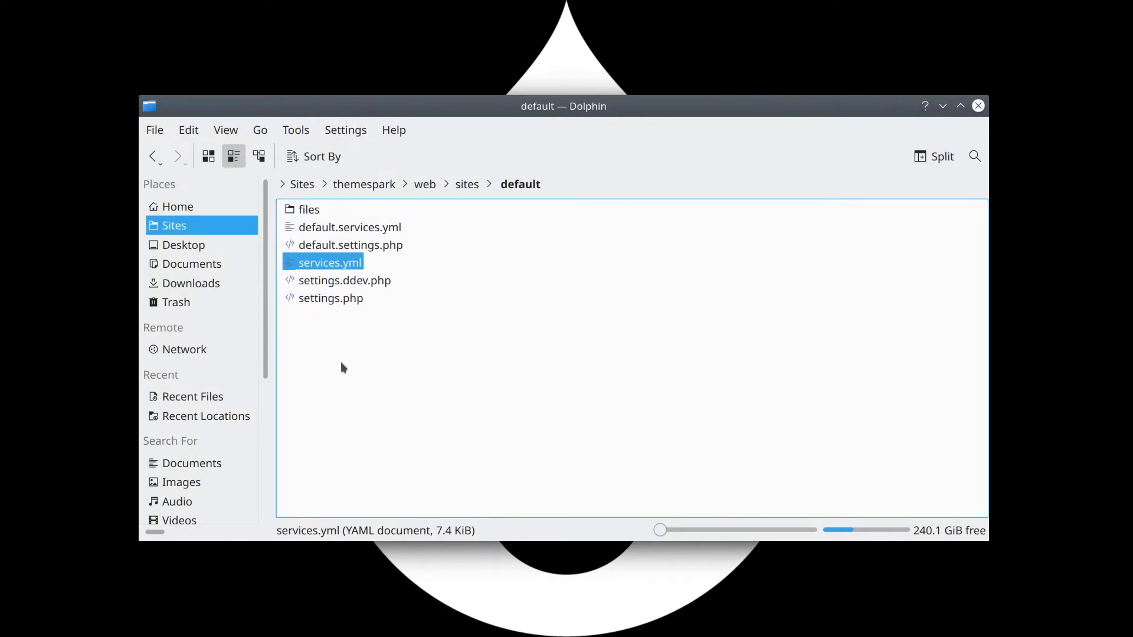
{"action": "left_click", "coordinate": [341, 362]}
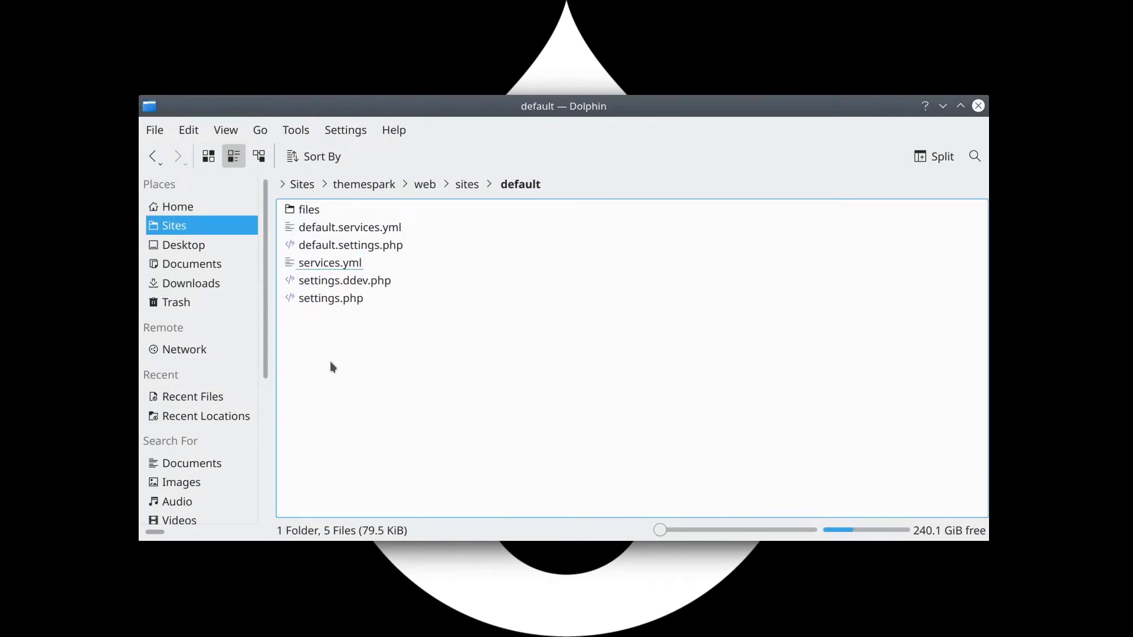
Open services.yml in Sublime Text and locate the Twig debug setting via search.
{"action": "left_click", "coordinate": [336, 265]}
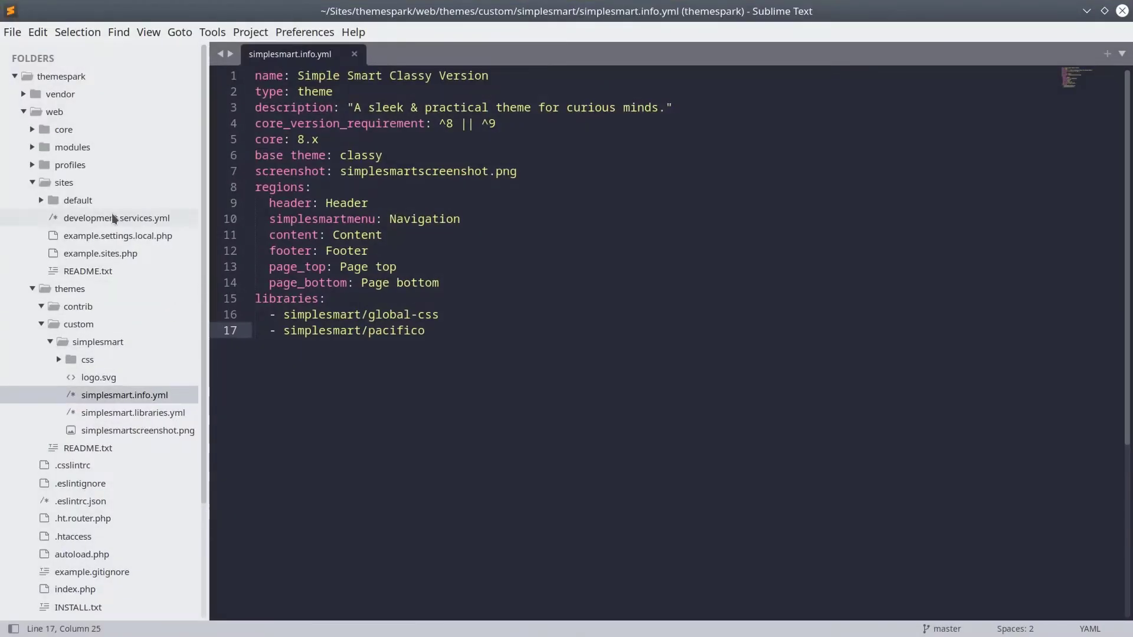
{"action": "left_click", "coordinate": [67, 182]}
{"action": "left_click", "coordinate": [76, 200]}
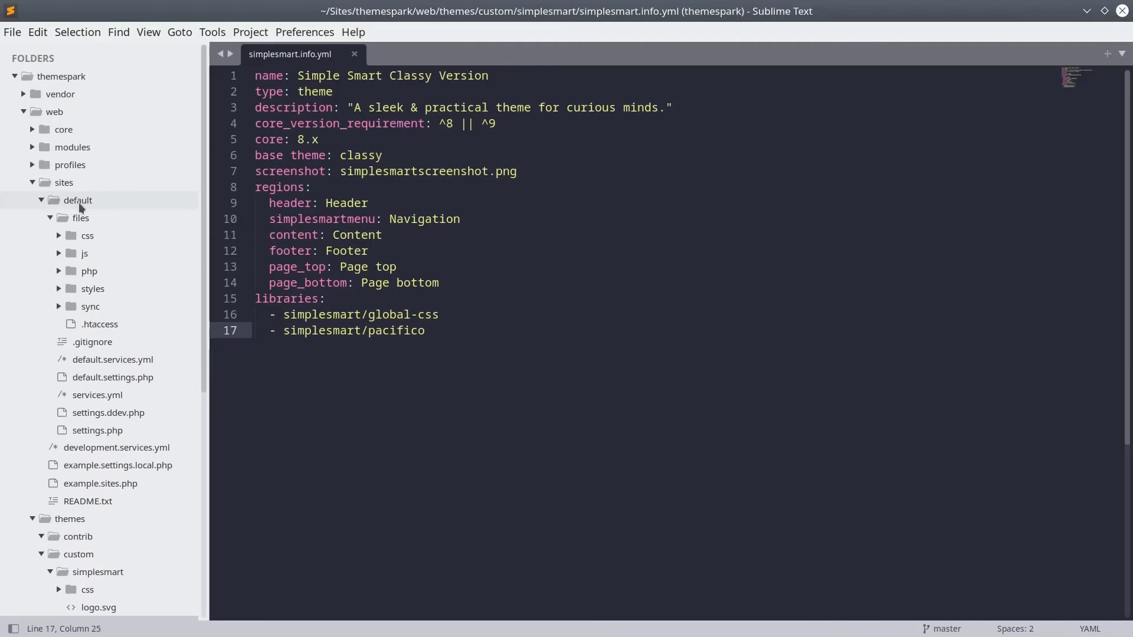
{"action": "left_click", "coordinate": [108, 397]}
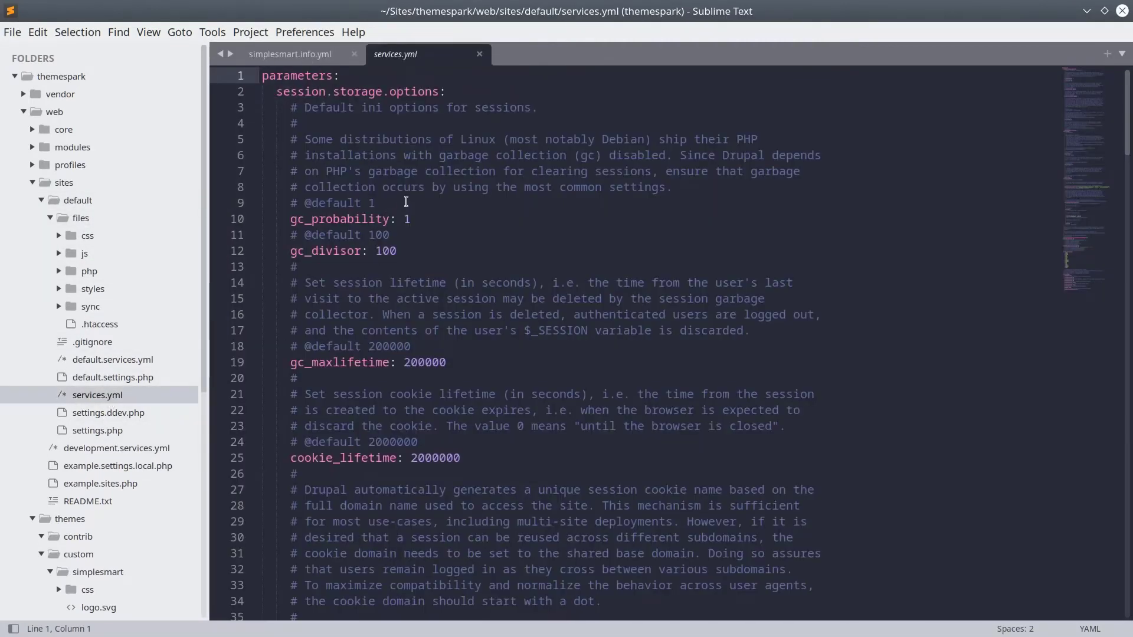
{"action": "key", "text": "ctrl+f"}
{"action": "type", "text": "private"}
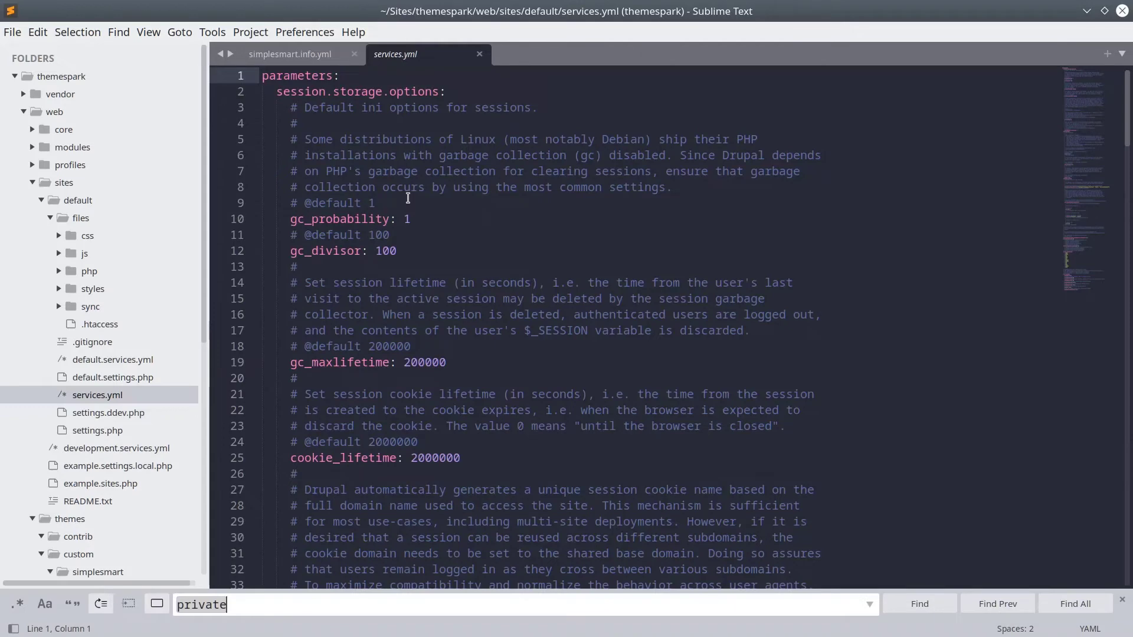
{"action": "key", "text": "BackSpace"}
{"action": "type", "text": "debug"}
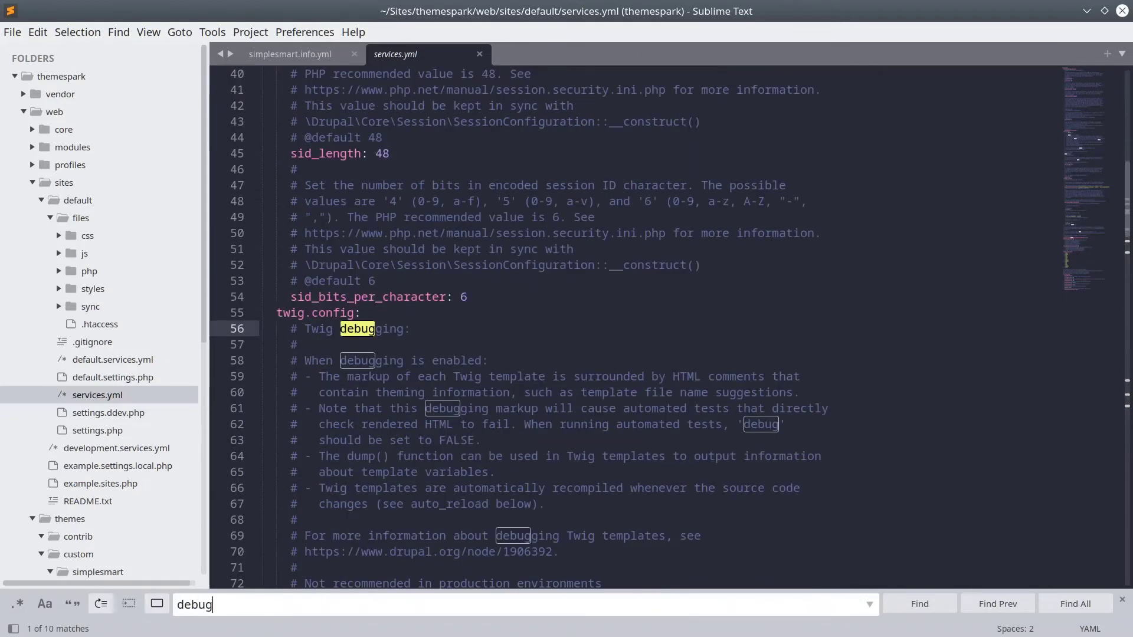
{"action": "type", "text": ":"}
{"action": "scroll", "coordinate": [394, 355], "scroll_direction": "up", "scroll_amount": 1}
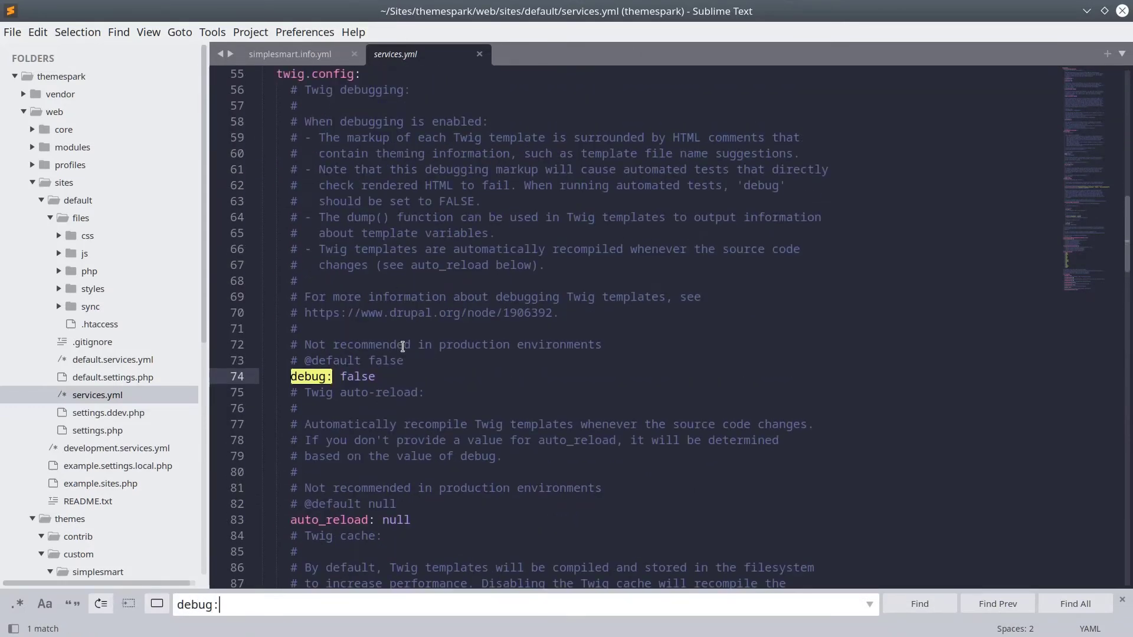
{"action": "scroll", "coordinate": [383, 401], "scroll_direction": "up", "scroll_amount": 1}
{"action": "scroll", "coordinate": [394, 412], "scroll_direction": "up", "scroll_amount": 1}
{"action": "left_click", "coordinate": [367, 475]}
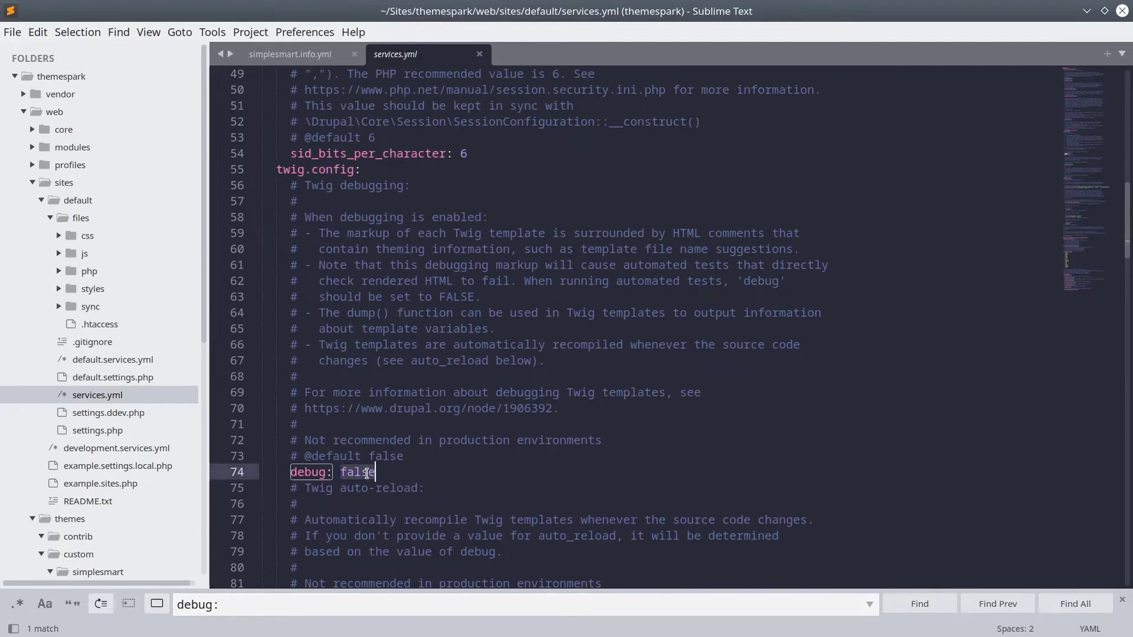
Change the Twig debug value from false to true and save services.yml.
{"action": "double_click", "coordinate": [366, 474]}
{"action": "key", "text": "ctrl+l"}
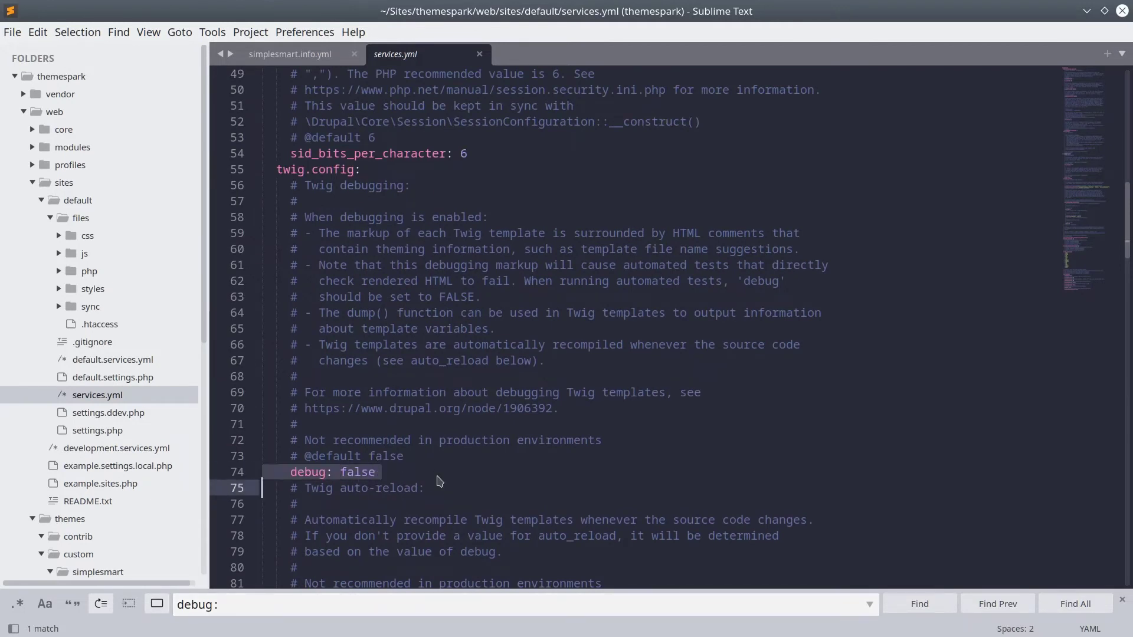
{"action": "left_click", "coordinate": [350, 479]}
{"action": "double_click", "coordinate": [349, 479]}
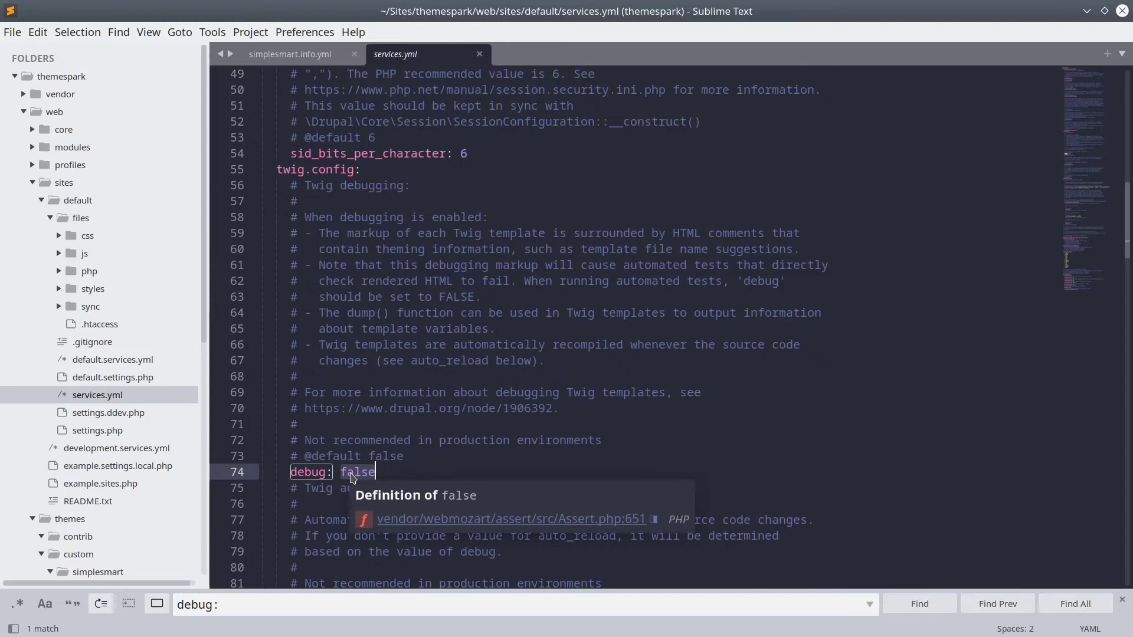
{"action": "type", "text": "true"}
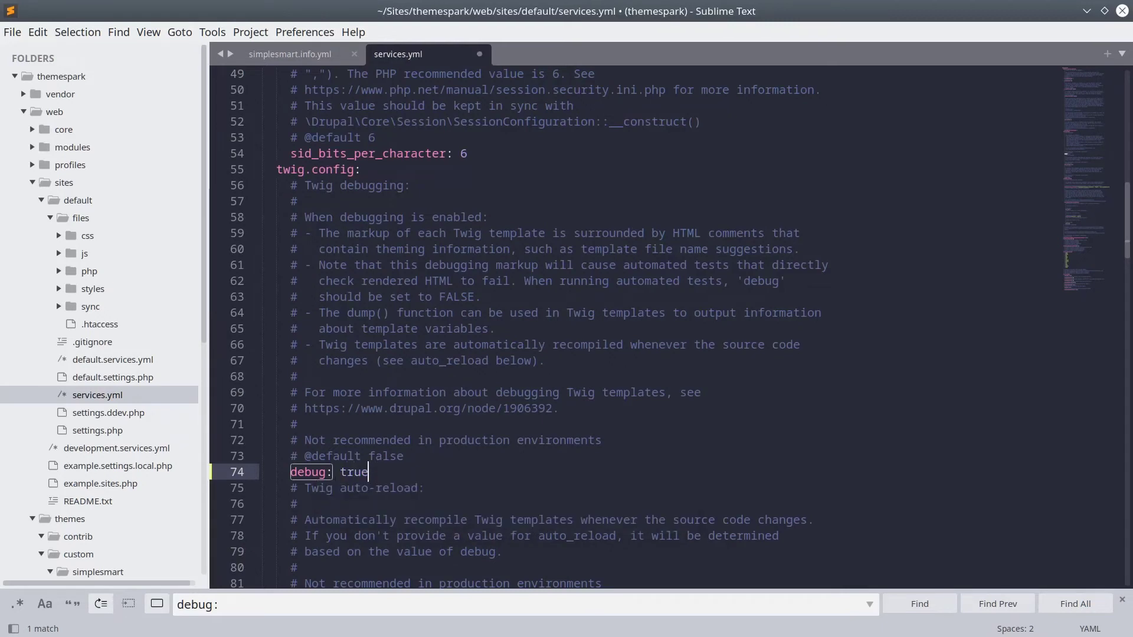
{"action": "left_click", "coordinate": [471, 424]}
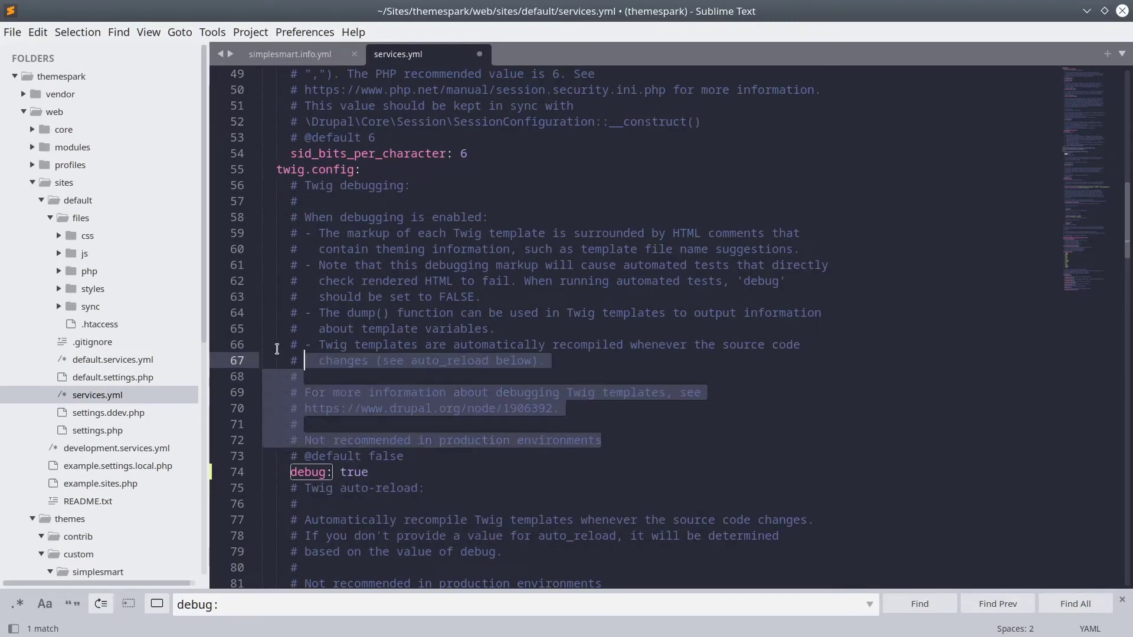
{"action": "left_click_drag", "start_coordinate": [651, 441], "coordinate": [262, 185]}
{"action": "left_click", "coordinate": [495, 298]}
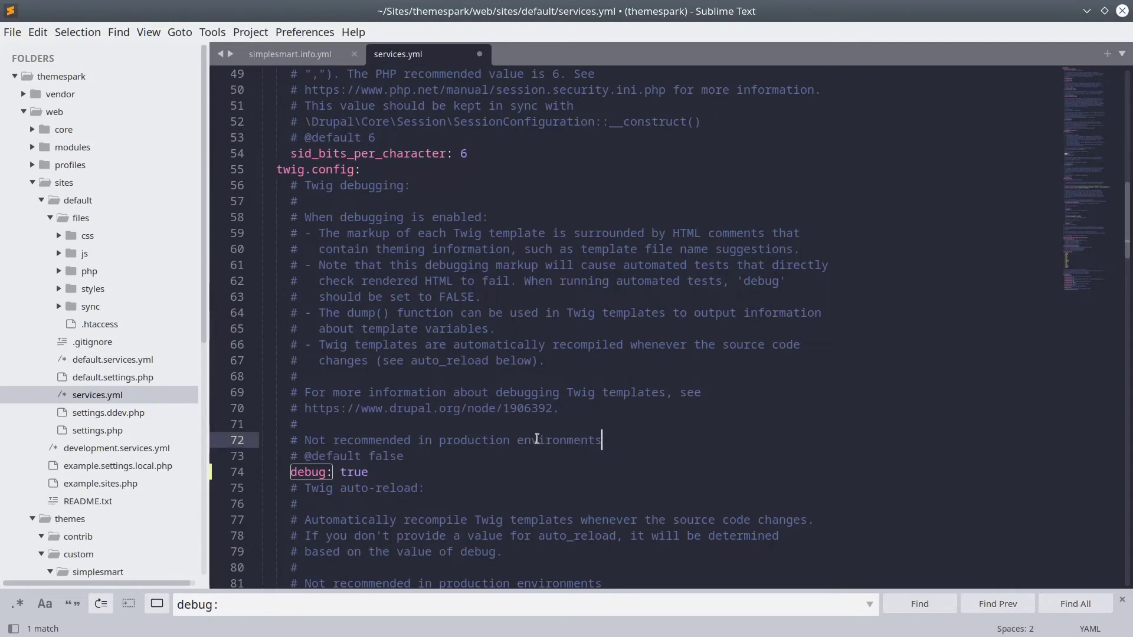
{"action": "left_click_drag", "start_coordinate": [580, 445], "coordinate": [248, 433]}
{"action": "left_click", "coordinate": [416, 470]}
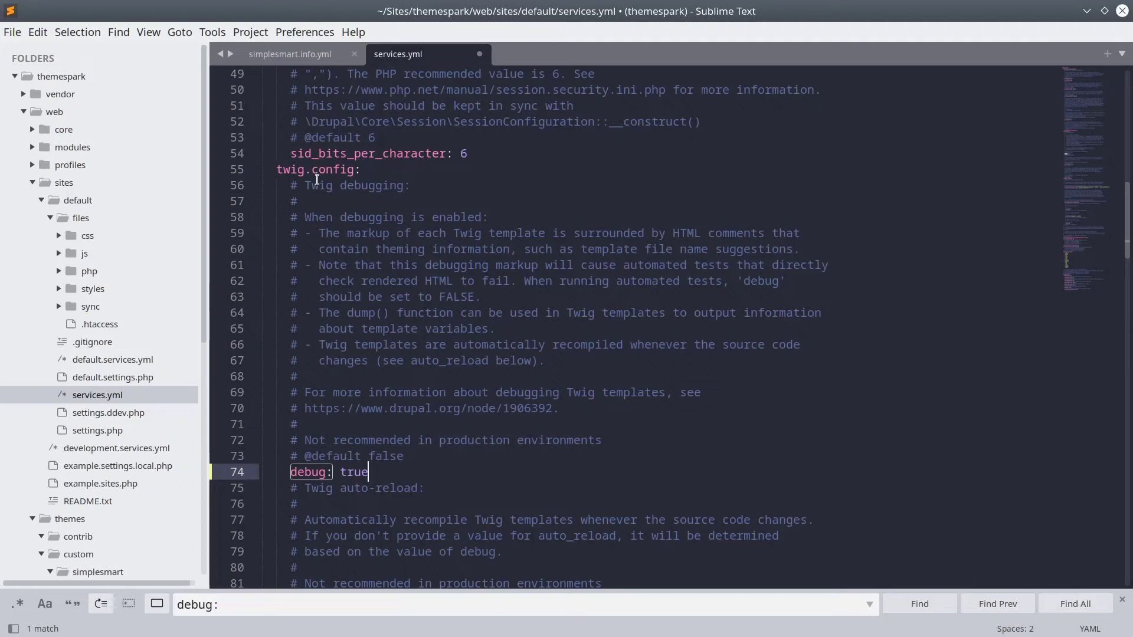
{"action": "left_click", "coordinate": [12, 32]}
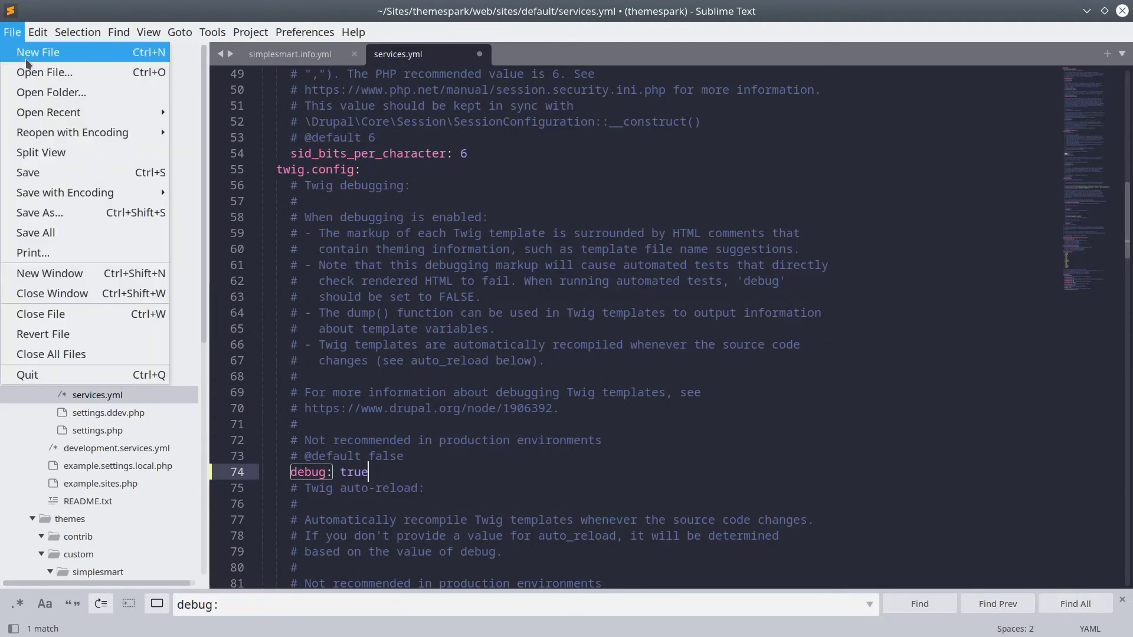
{"action": "left_click", "coordinate": [29, 173]}
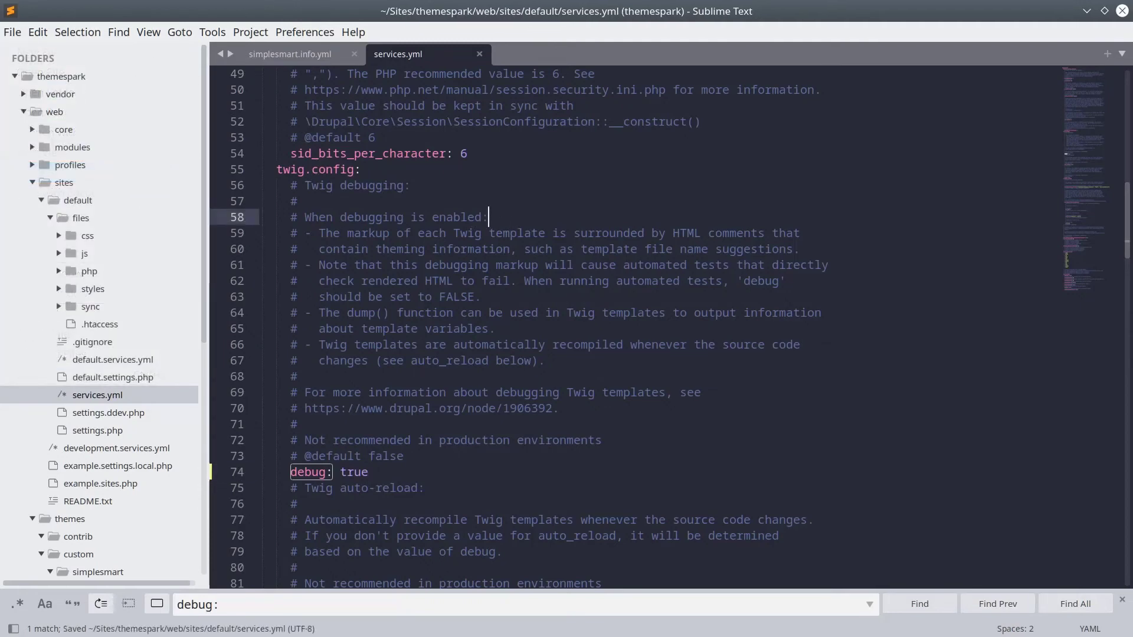
Flush all Drupal caches from the admin toolbar, then view the Quotes page source again.
{"action": "key", "text": "alt+Tab"}
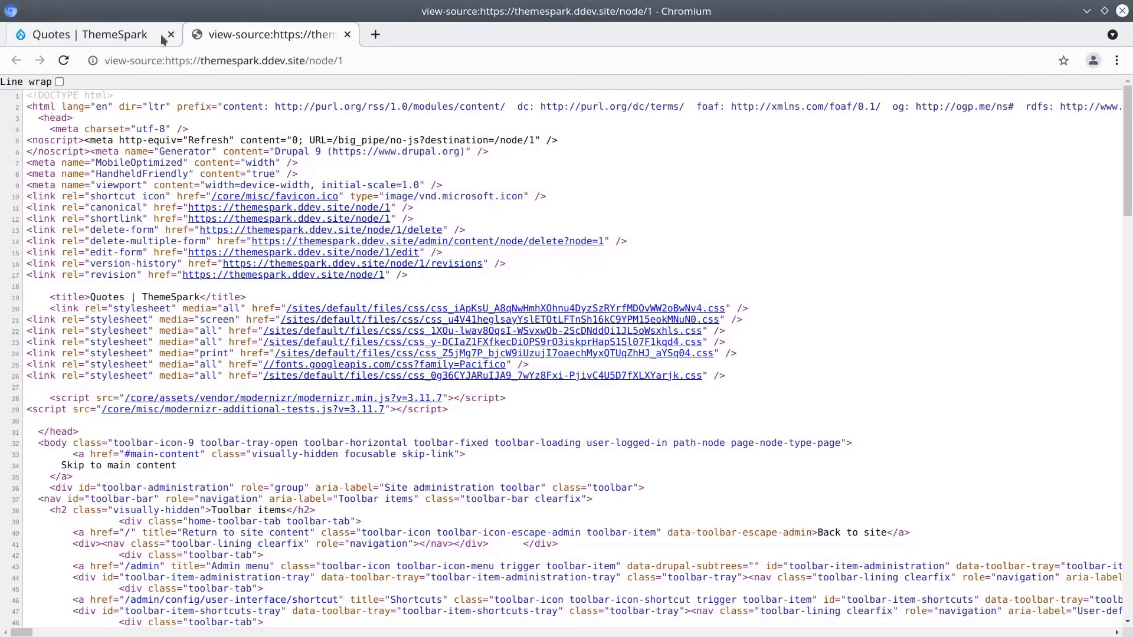
{"action": "left_click", "coordinate": [133, 36]}
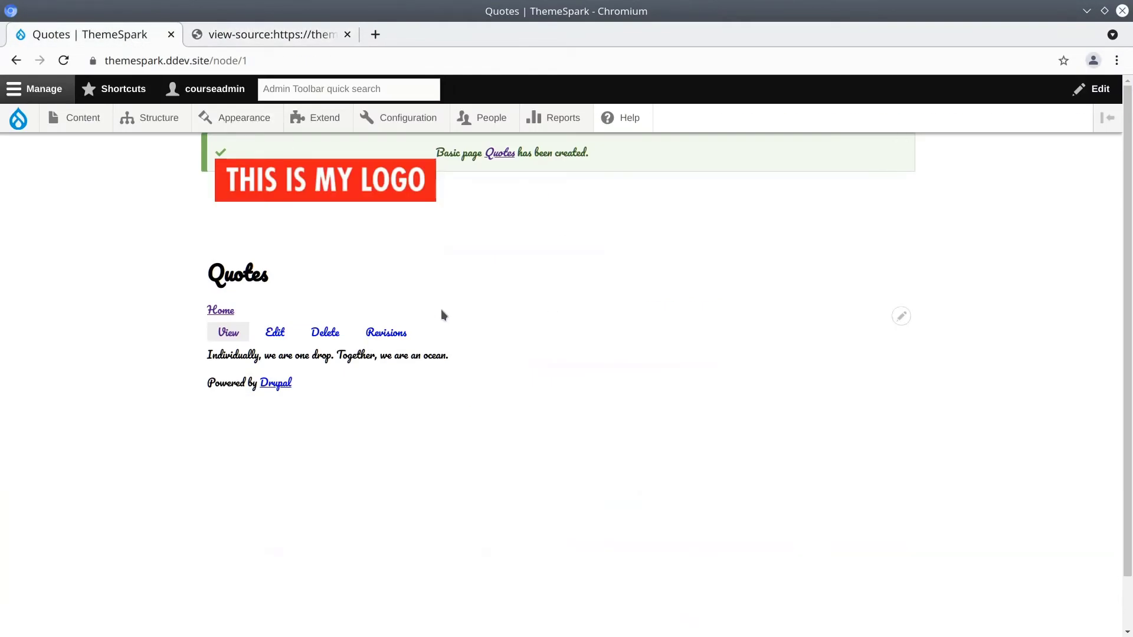
{"action": "mouse_move", "coordinate": [18, 118]}
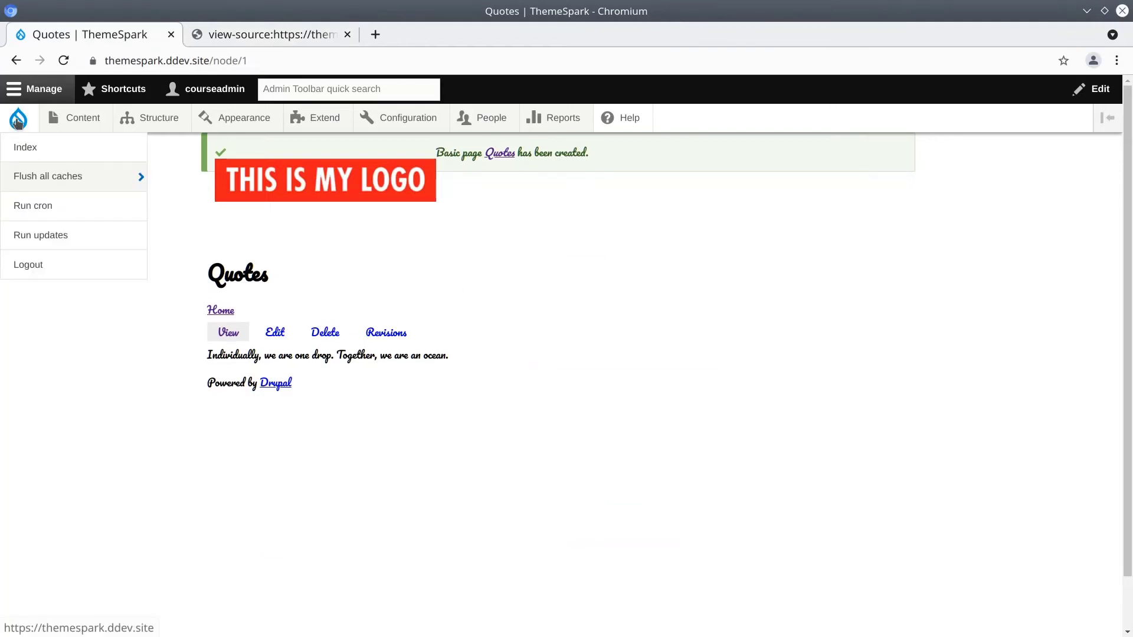
{"action": "left_click", "coordinate": [31, 177]}
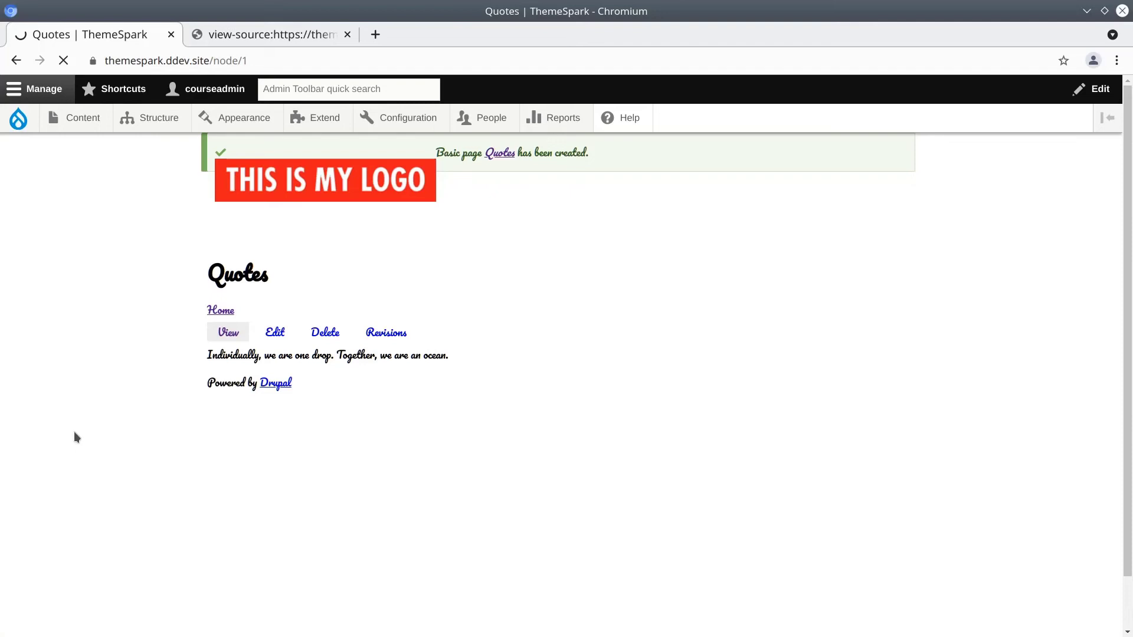
{"action": "right_click", "coordinate": [644, 258]}
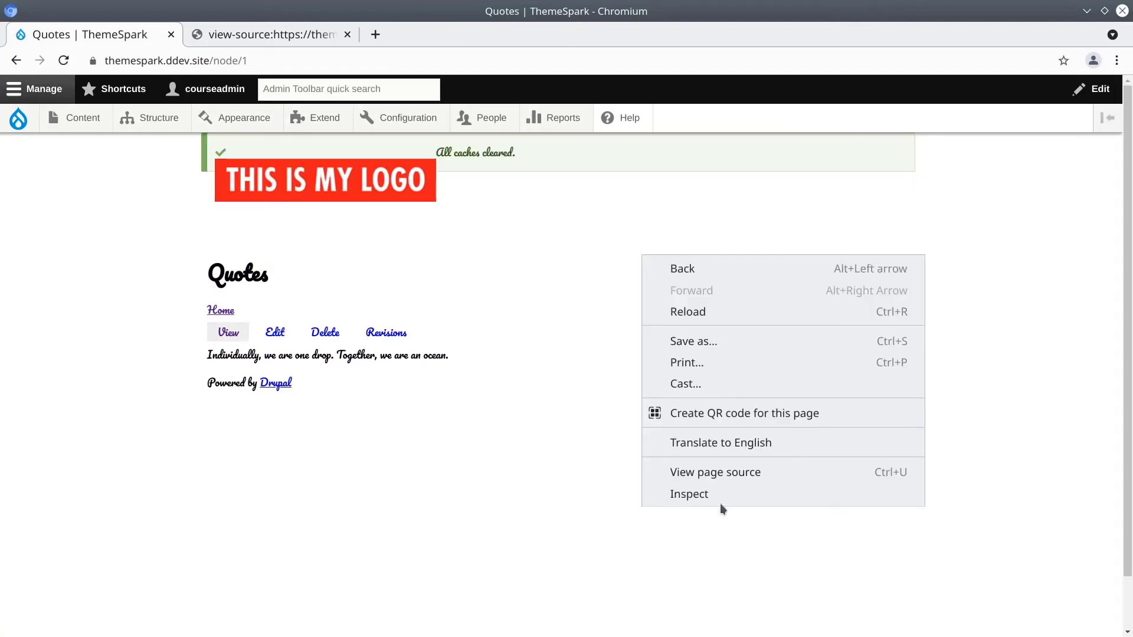
{"action": "left_click", "coordinate": [733, 473]}
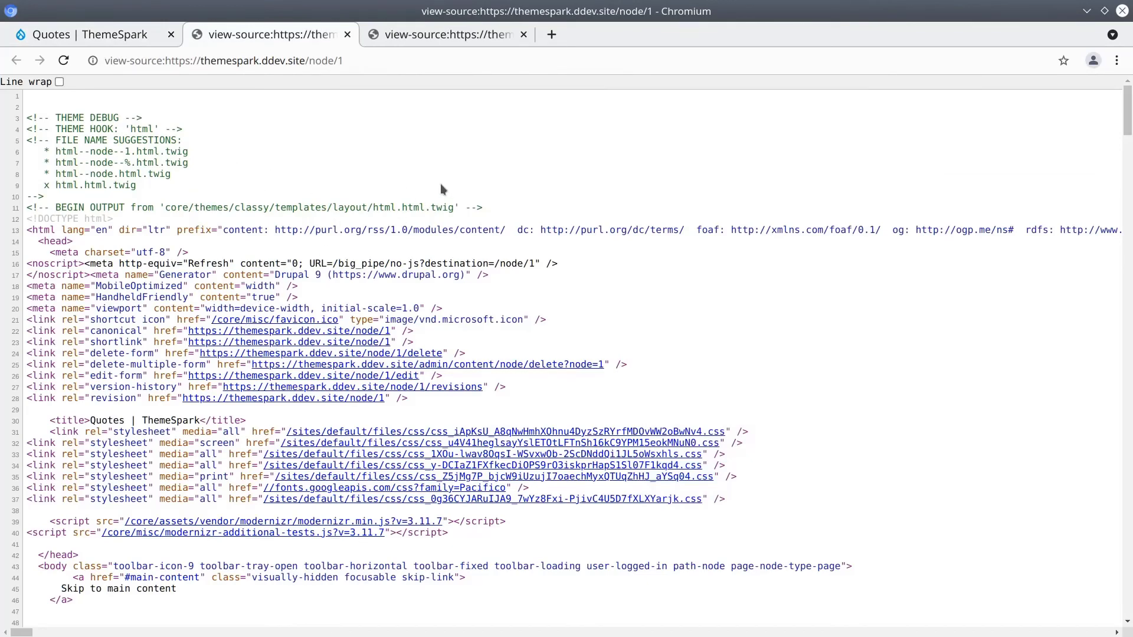
Highlight the THEME DEBUG file name suggestions and search the source for node.html.
{"action": "triple_click", "coordinate": [165, 223]}
{"action": "left_click", "coordinate": [161, 202]}
{"action": "left_click_drag", "start_coordinate": [482, 205], "coordinate": [103, 130]}
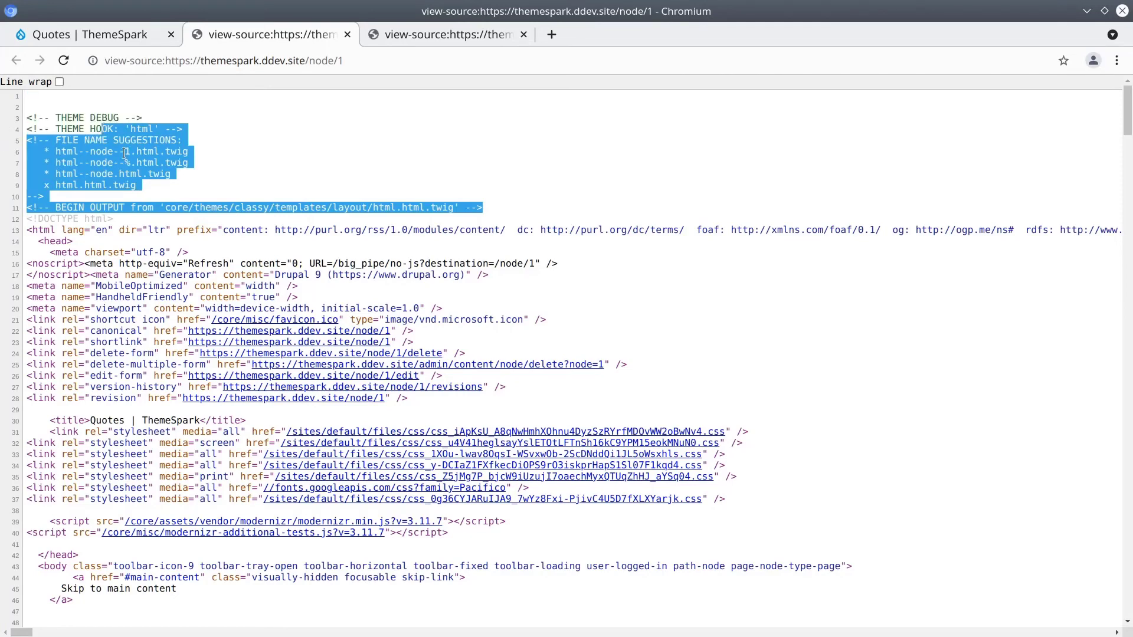
{"action": "left_click", "coordinate": [81, 170]}
{"action": "scroll", "coordinate": [220, 178], "scroll_direction": "down", "scroll_amount": 2}
{"action": "scroll", "coordinate": [213, 266], "scroll_direction": "down", "scroll_amount": 4}
{"action": "scroll", "coordinate": [204, 336], "scroll_direction": "down", "scroll_amount": 1}
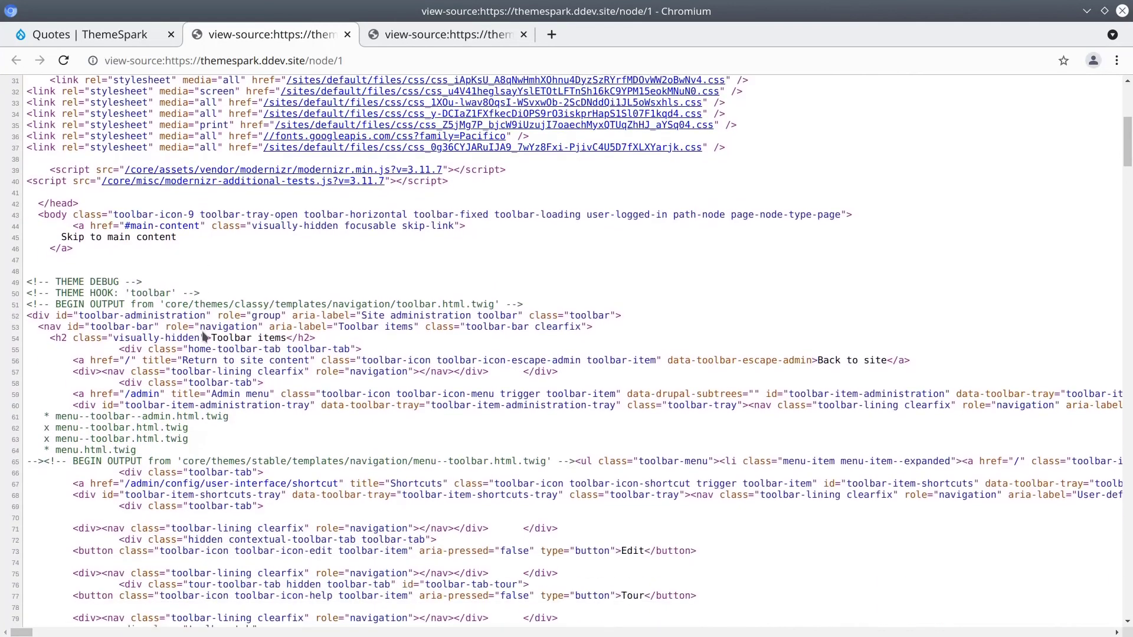
{"action": "scroll", "coordinate": [203, 337], "scroll_direction": "down", "scroll_amount": 2}
{"action": "left_click_drag", "start_coordinate": [542, 229], "coordinate": [169, 238]}
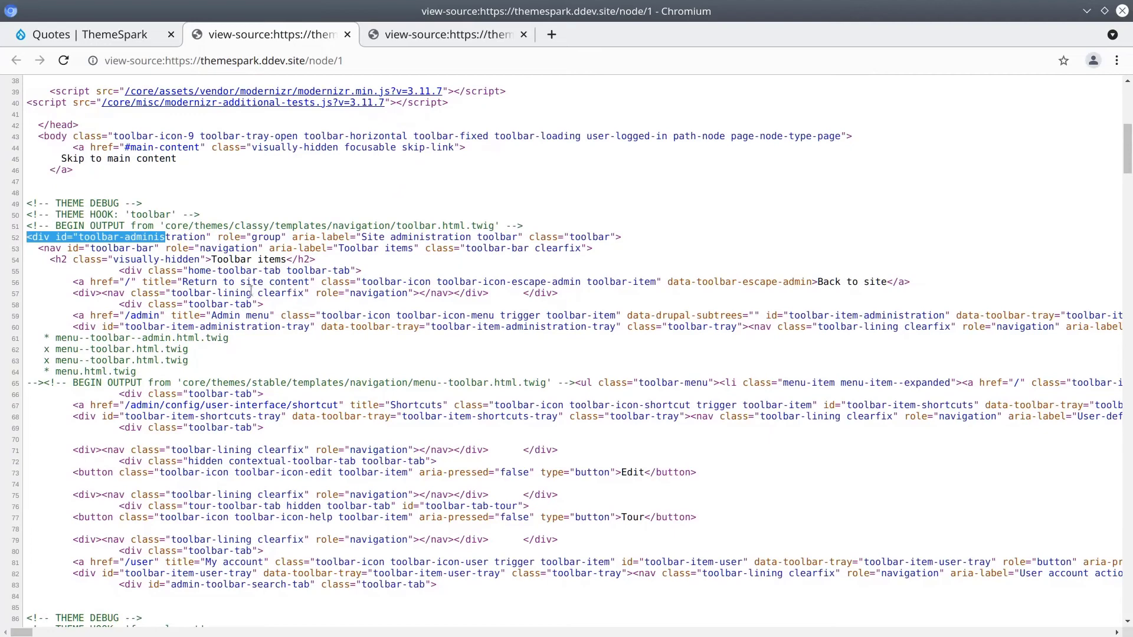
{"action": "scroll", "coordinate": [257, 319], "scroll_direction": "down", "scroll_amount": 5}
{"action": "scroll", "coordinate": [257, 319], "scroll_direction": "down", "scroll_amount": 3}
{"action": "scroll", "coordinate": [258, 320], "scroll_direction": "down", "scroll_amount": 1}
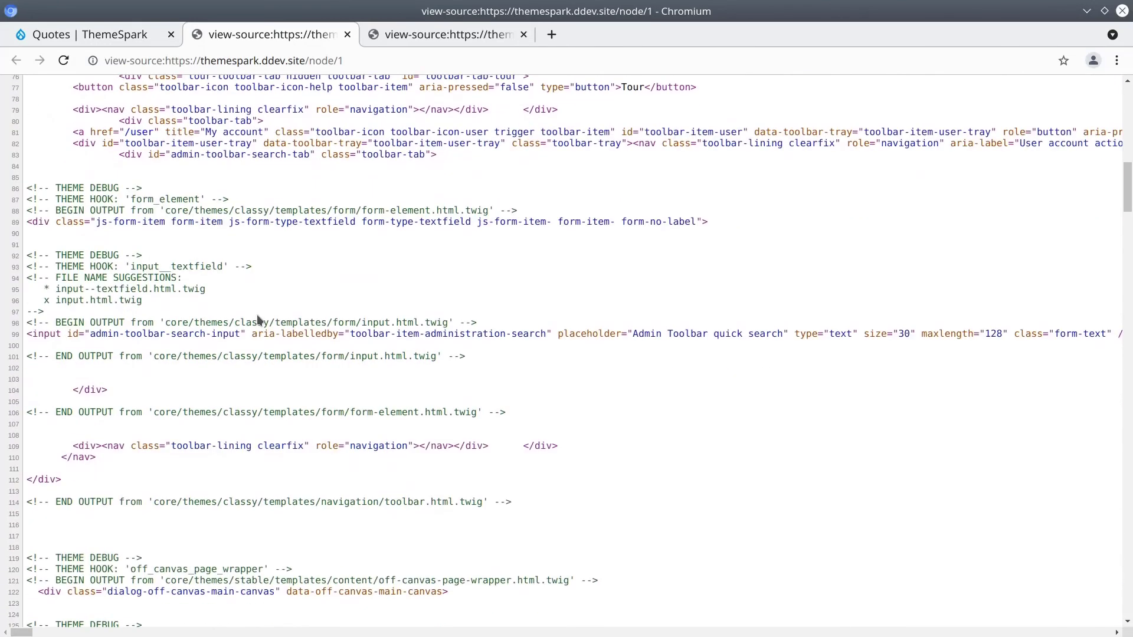
{"action": "key", "text": "ctrl+f"}
{"action": "type", "text": "node.html"}
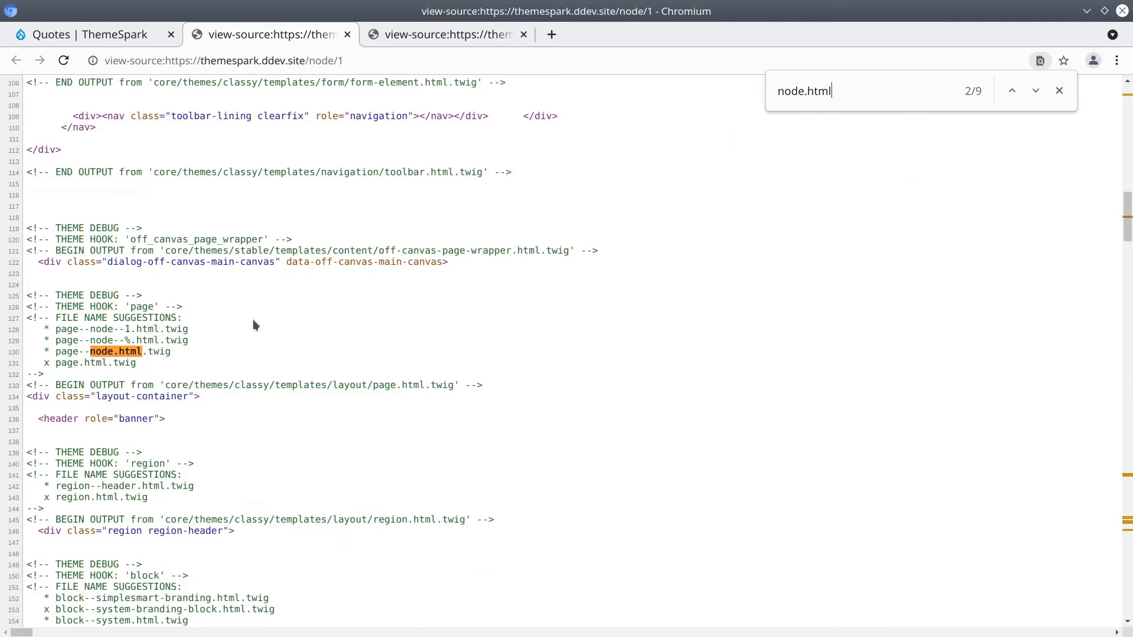
{"action": "key", "text": "Return"}
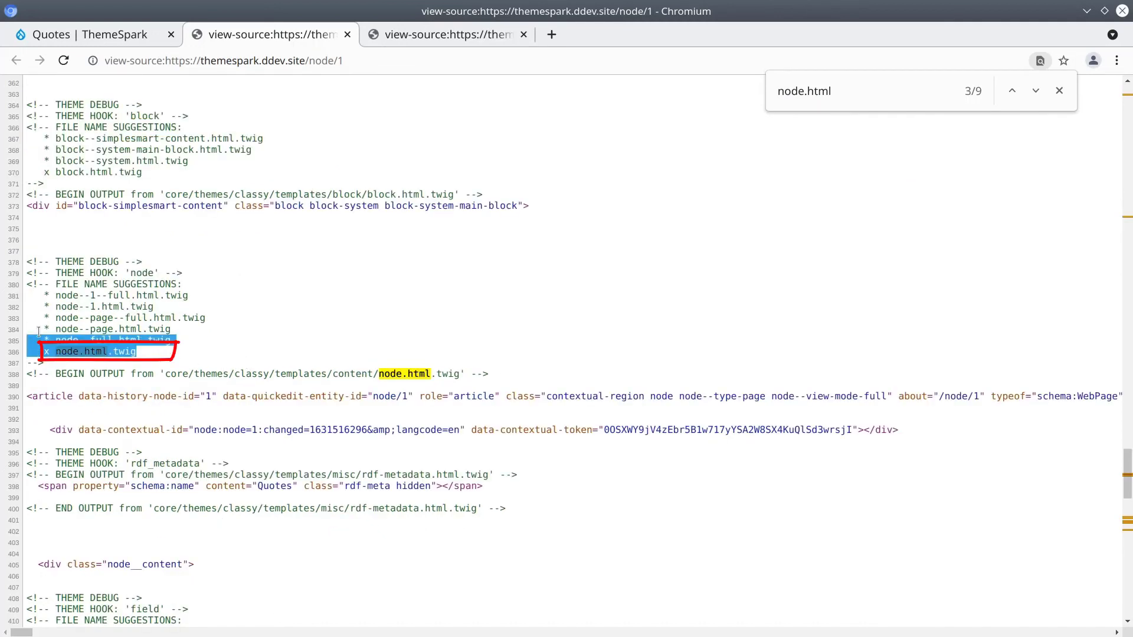
{"action": "left_click_drag", "start_coordinate": [57, 351], "coordinate": [98, 353]}
{"action": "left_click", "coordinate": [97, 353]}
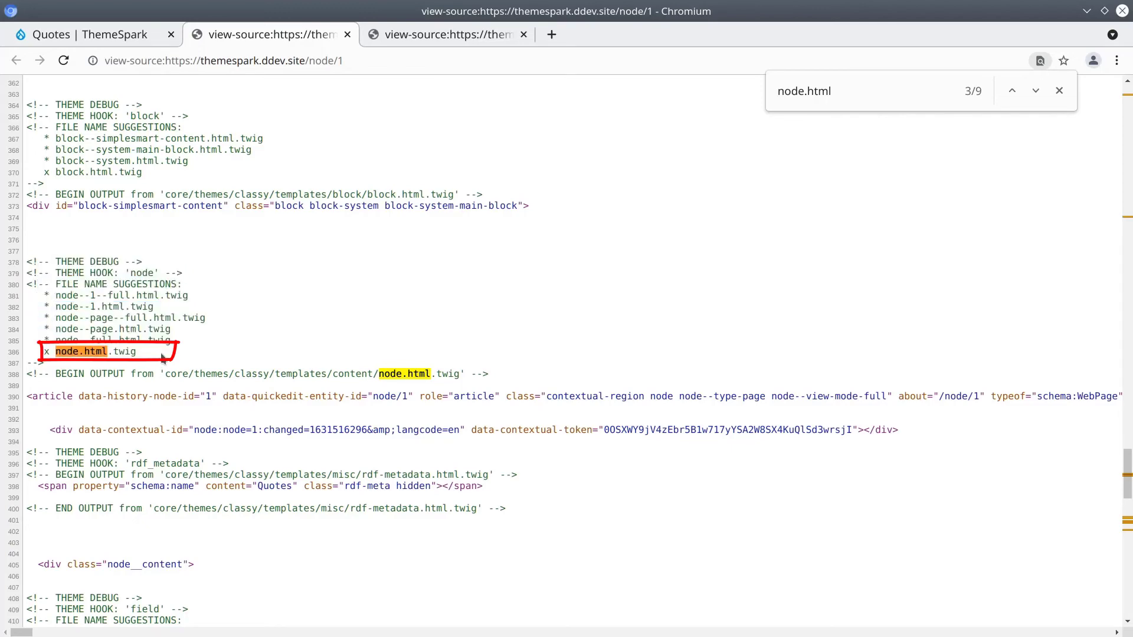
{"action": "mouse_move", "coordinate": [504, 378]}
{"action": "left_mouse_down"}
{"action": "mouse_move", "coordinate": [163, 381]}
{"action": "mouse_move", "coordinate": [464, 374]}
{"action": "left_mouse_up"}
{"action": "left_click", "coordinate": [163, 380]}
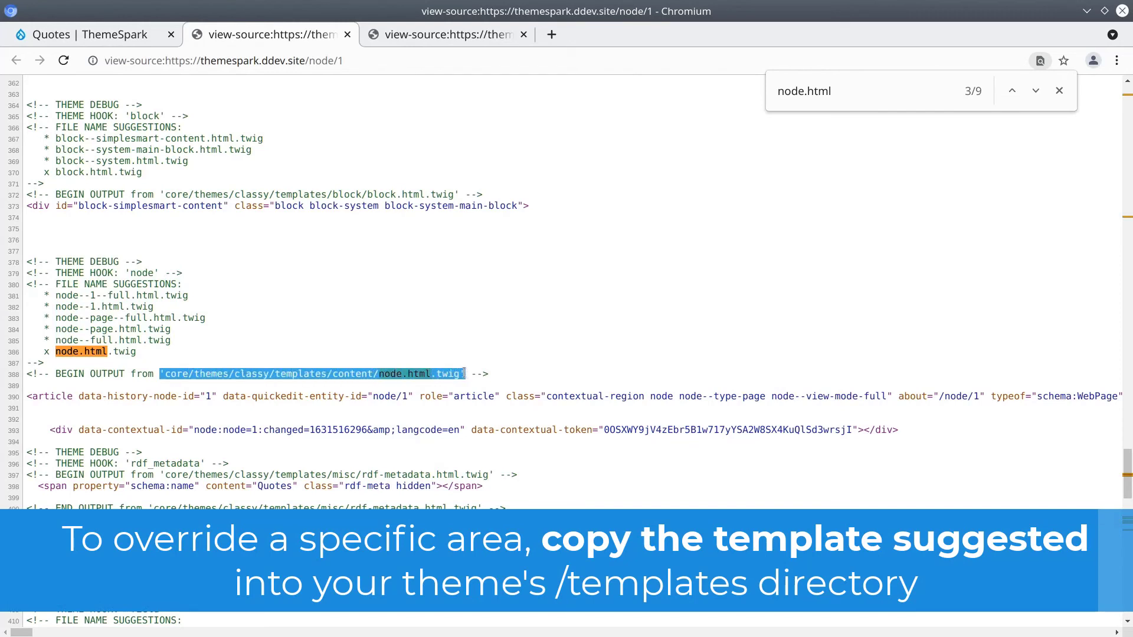
{"action": "left_click", "coordinate": [365, 398]}
{"action": "scroll", "coordinate": [365, 397], "scroll_direction": "down", "scroll_amount": 1}
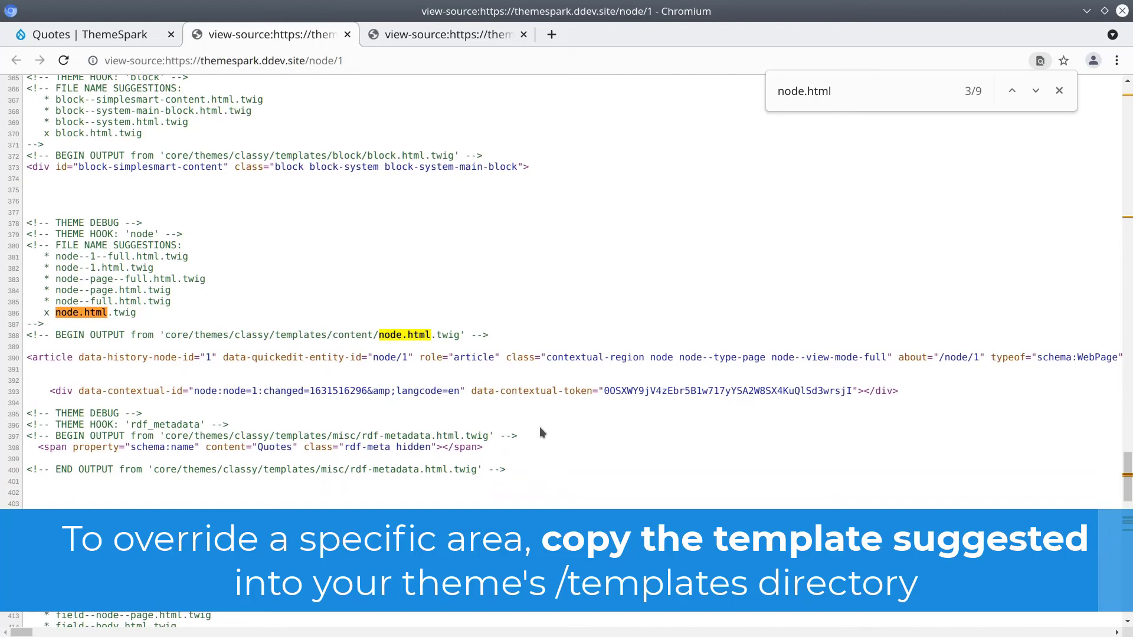
{"action": "left_click_drag", "start_coordinate": [509, 430], "coordinate": [53, 350]}
{"action": "left_click", "coordinate": [194, 391]}
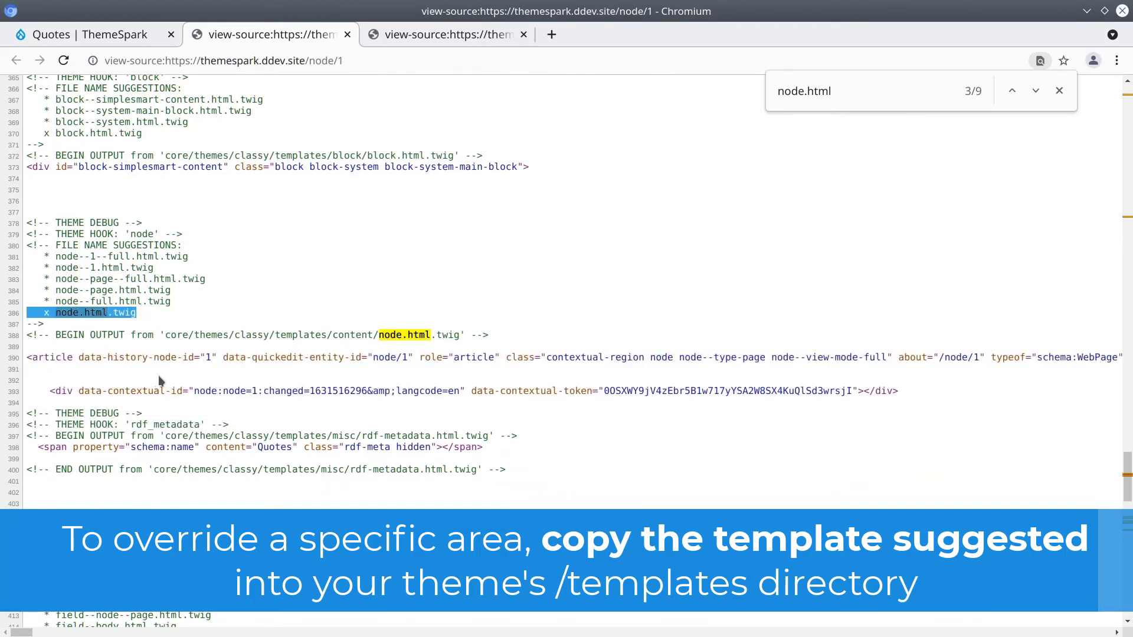
{"action": "scroll", "coordinate": [86, 431], "scroll_direction": "down", "scroll_amount": 3}
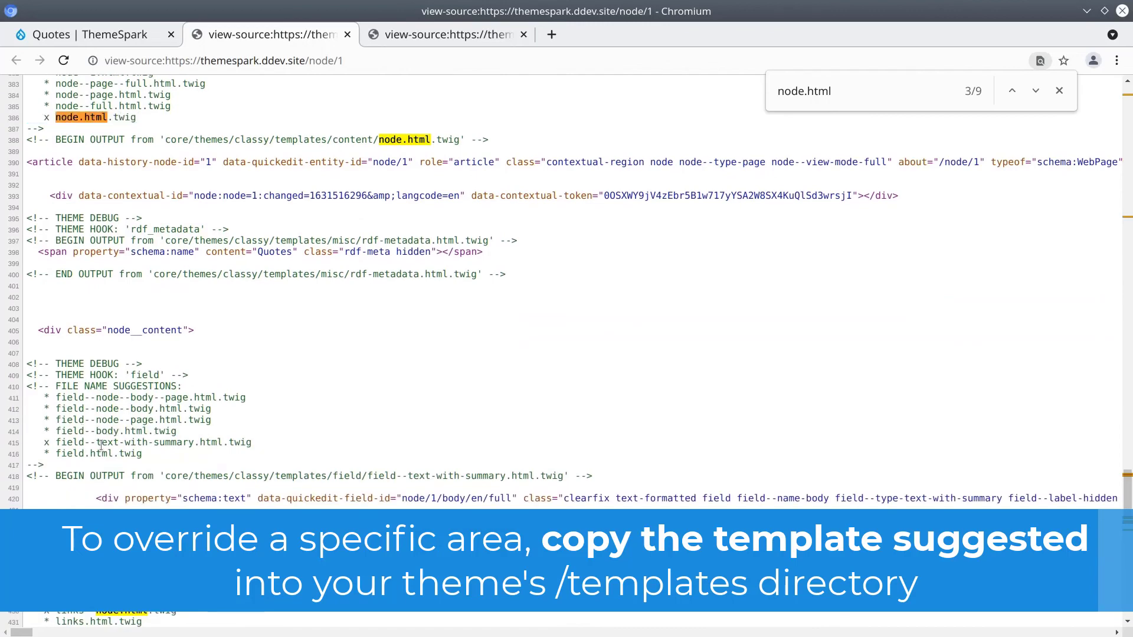
{"action": "triple_click", "coordinate": [108, 442]}
{"action": "scroll", "coordinate": [425, 448], "scroll_direction": "down", "scroll_amount": 1}
{"action": "left_click", "coordinate": [430, 440]}
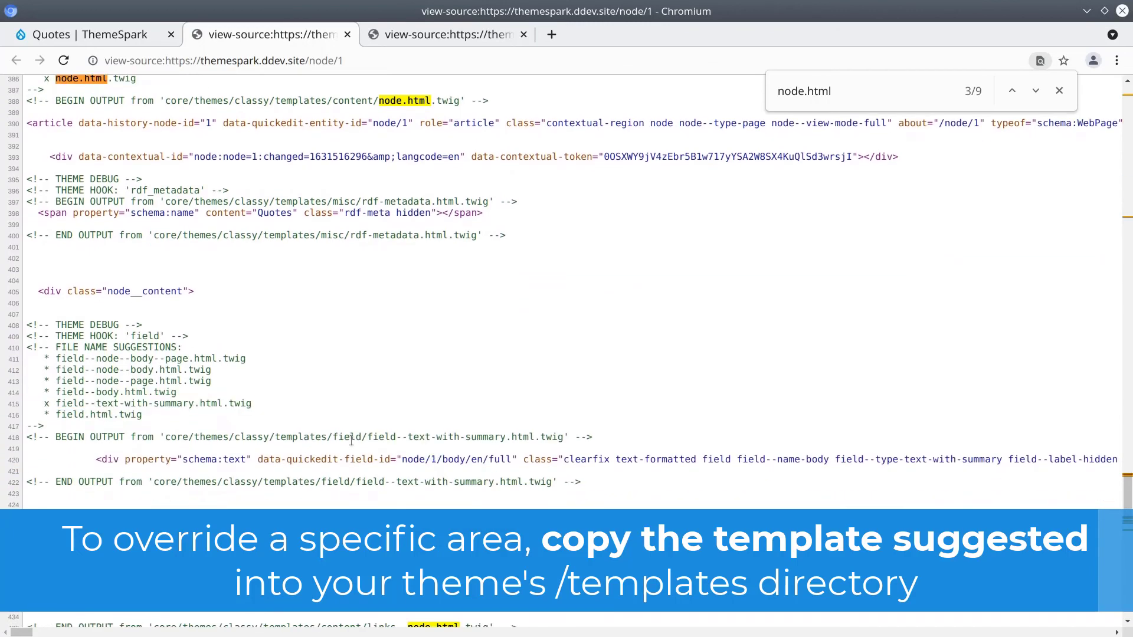
{"action": "left_click_drag", "start_coordinate": [165, 437], "coordinate": [574, 440]}
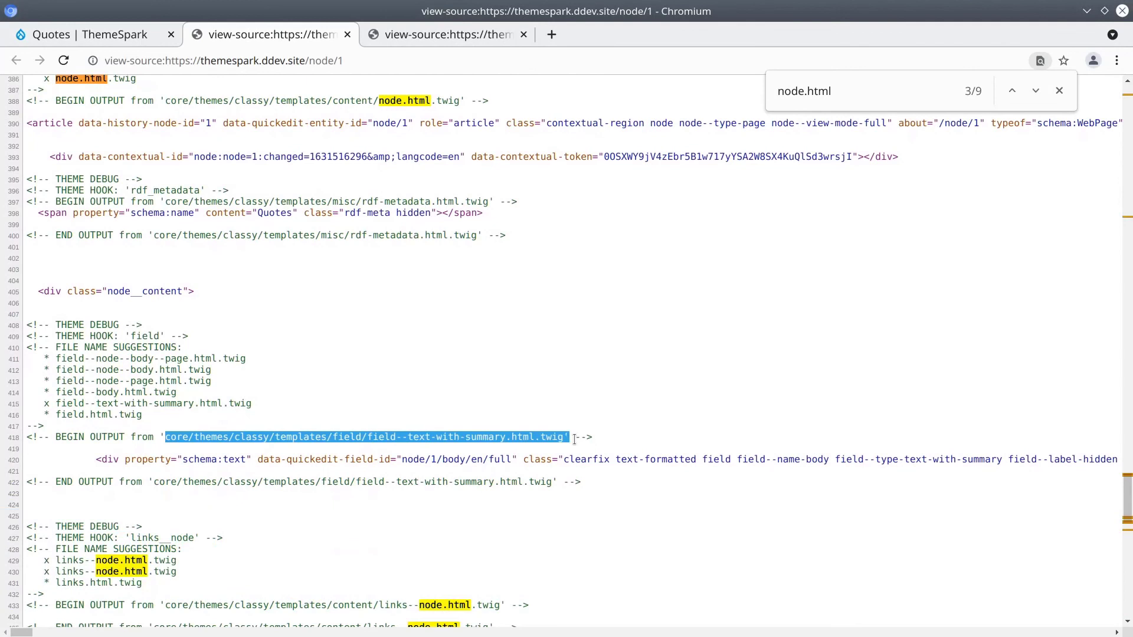
{"action": "left_click", "coordinate": [567, 438]}
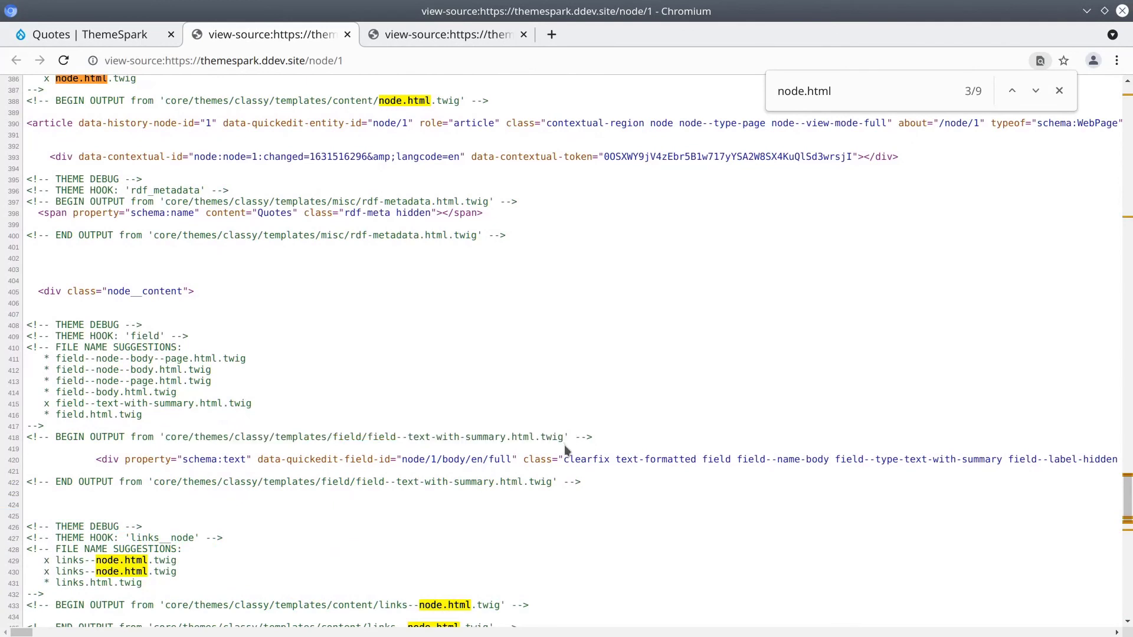